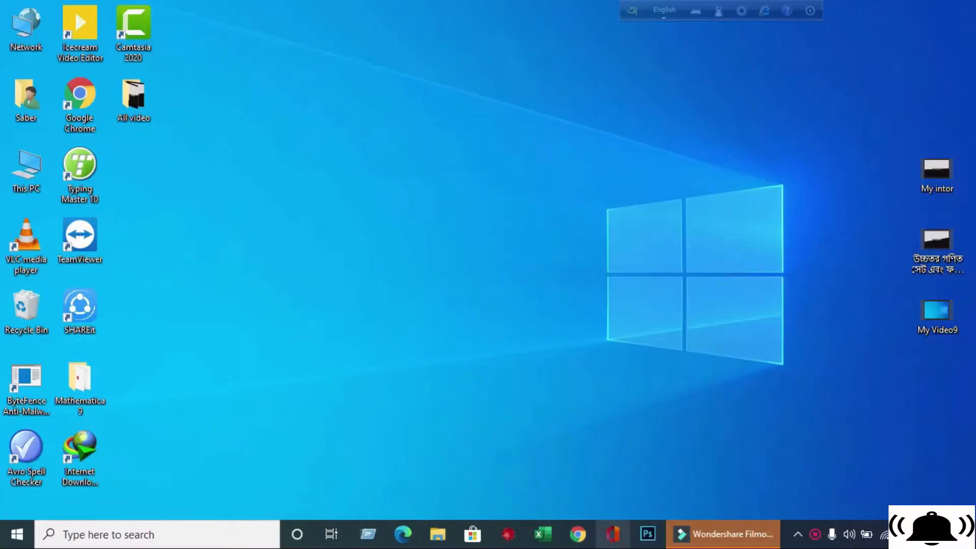
- Open PowerPoint from the Office app and create a new blank presentation
{"action": "left_click", "coordinate": [619, 546]}
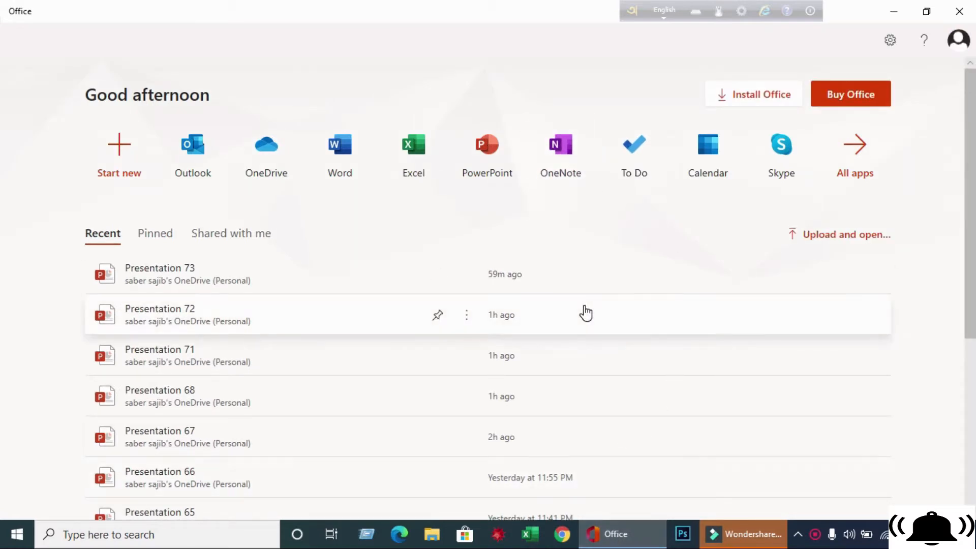
{"action": "left_click", "coordinate": [495, 163]}
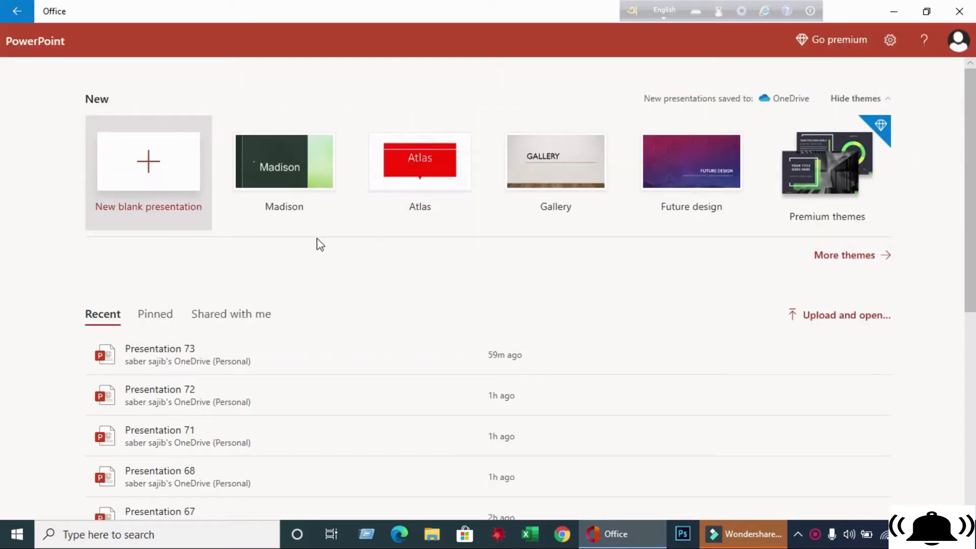
{"action": "left_click", "coordinate": [152, 173]}
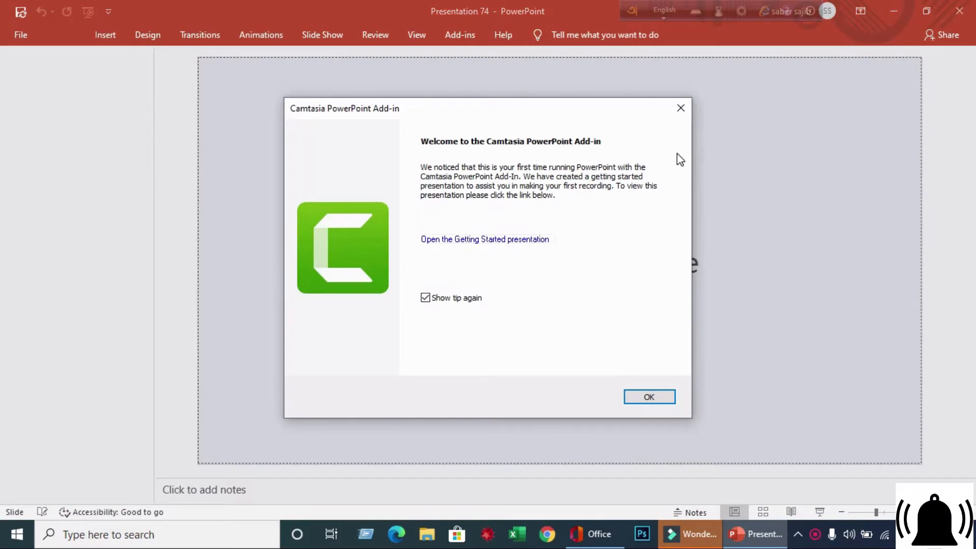
- Add a first slide using the Blank layout
{"action": "left_click", "coordinate": [679, 113]}
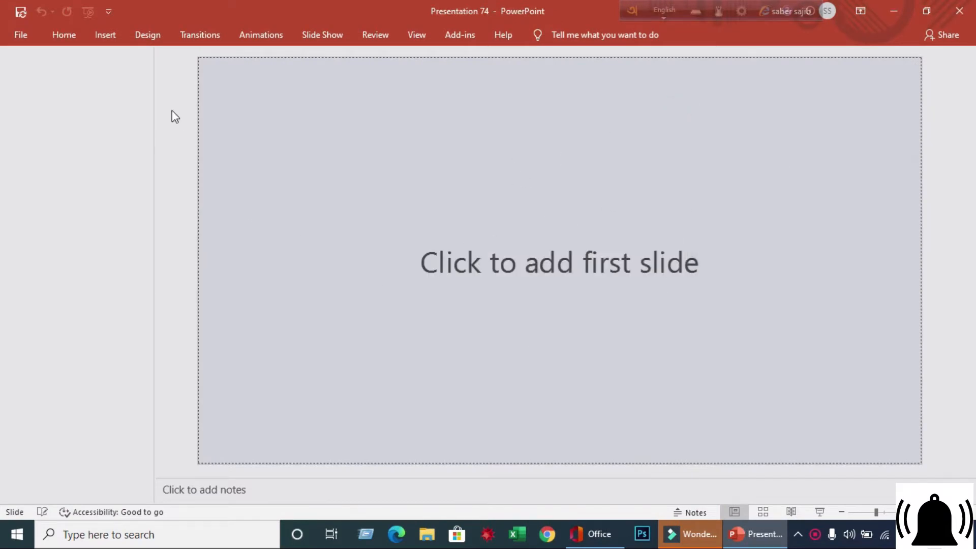
{"action": "left_click", "coordinate": [62, 38]}
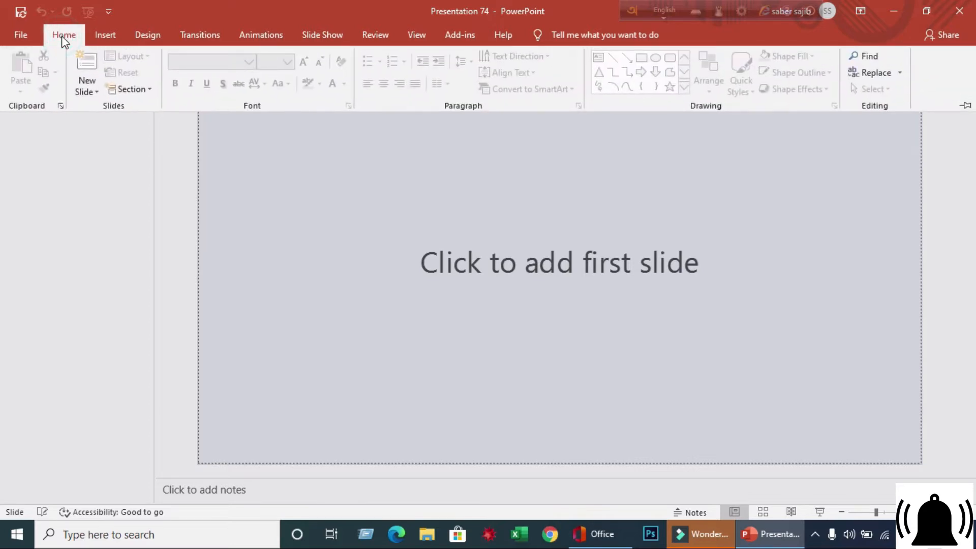
{"action": "left_click", "coordinate": [97, 92]}
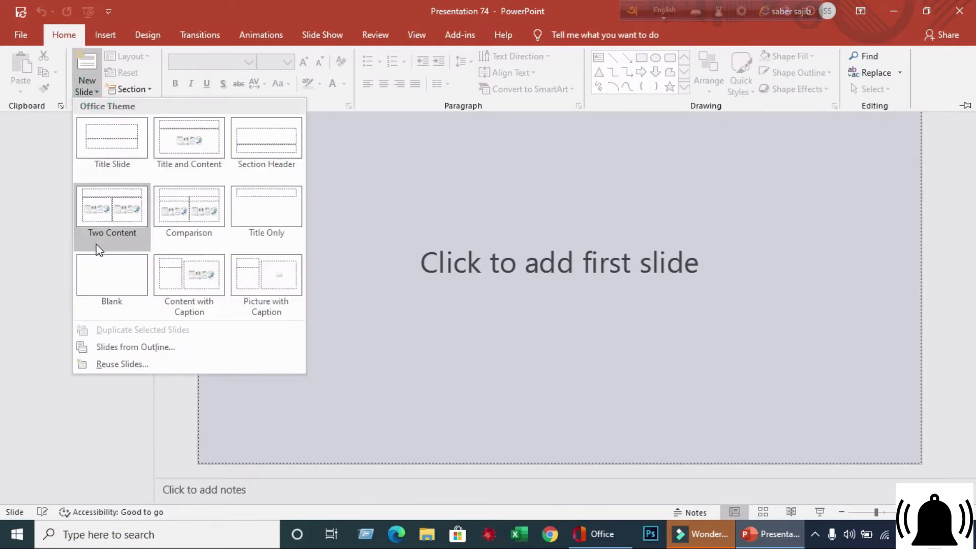
{"action": "left_click", "coordinate": [106, 276]}
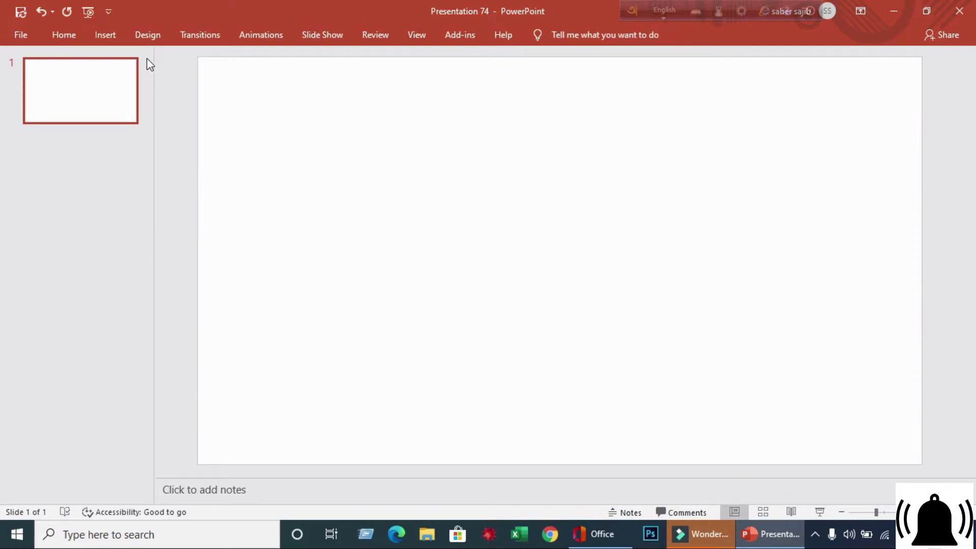
- Open the Format Background pane and the slide's solid fill colour choices
{"action": "left_click", "coordinate": [146, 40]}
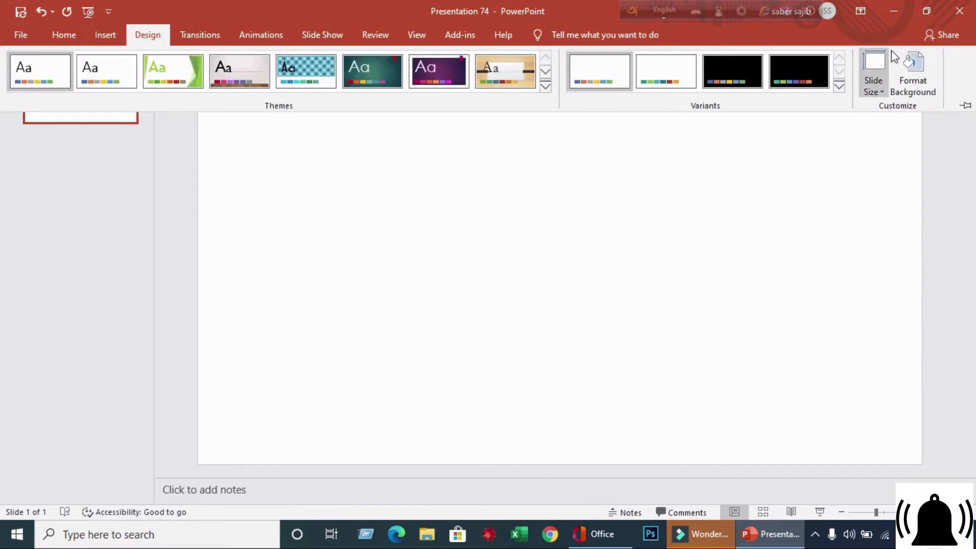
{"action": "left_click", "coordinate": [926, 94]}
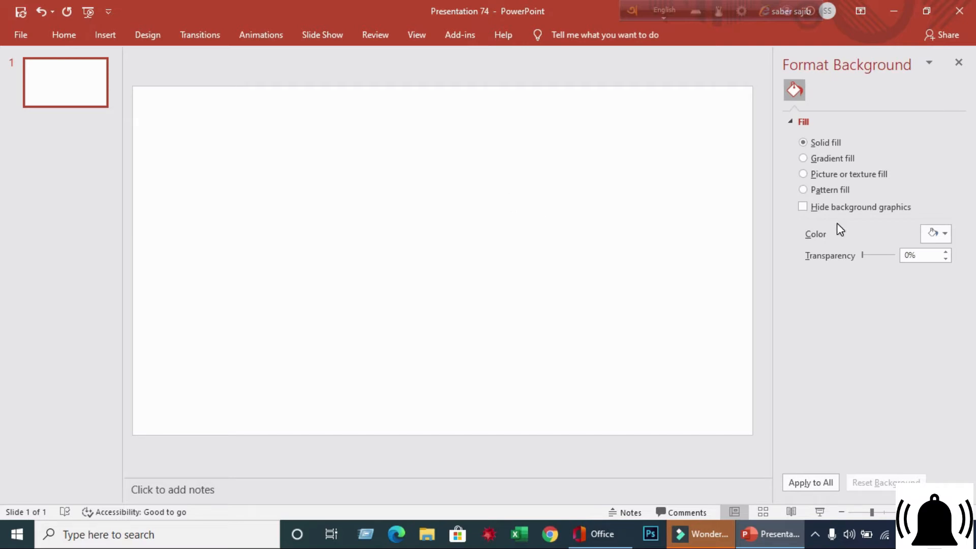
{"action": "left_click", "coordinate": [946, 231]}
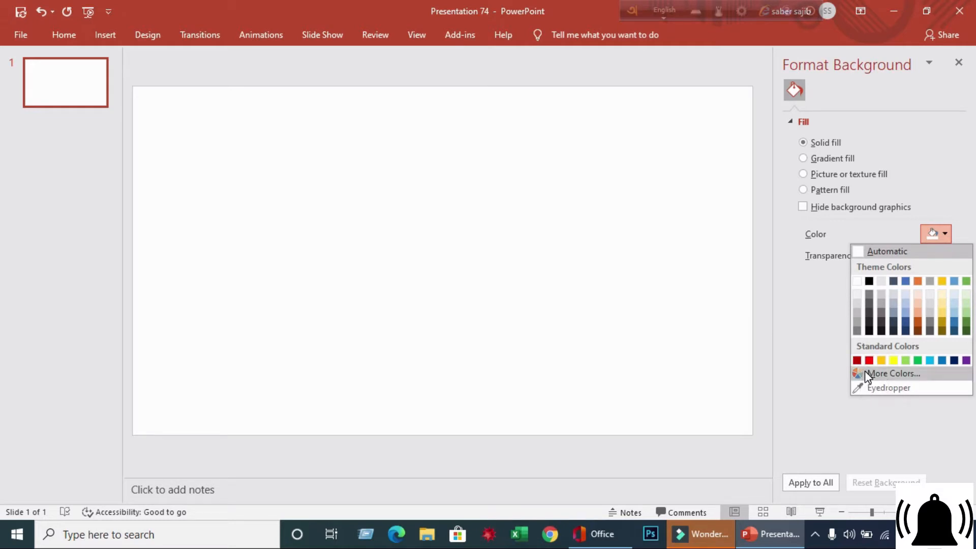
{"action": "left_click", "coordinate": [907, 374]}
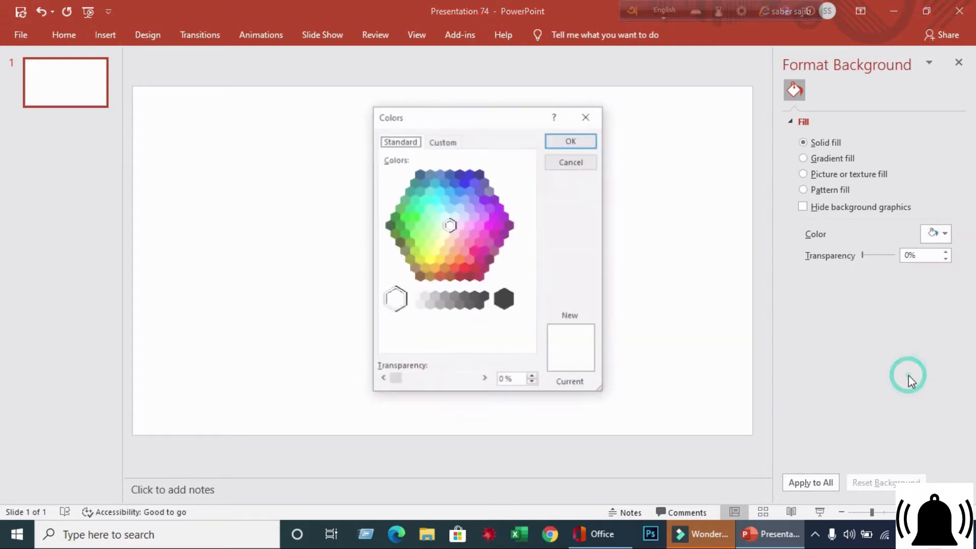
{"action": "left_click", "coordinate": [451, 224]}
{"action": "left_click", "coordinate": [432, 193]}
{"action": "left_click", "coordinate": [459, 226]}
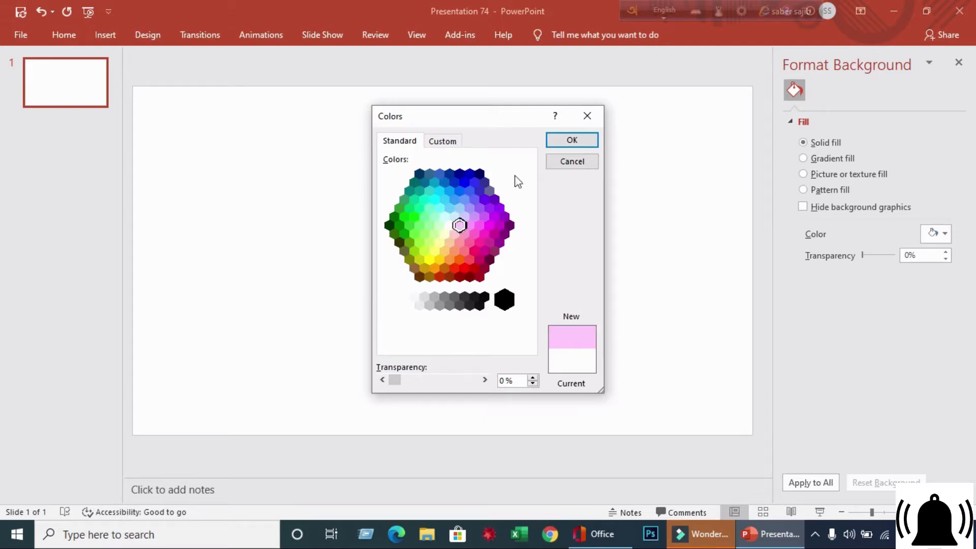
{"action": "left_click", "coordinate": [568, 163]}
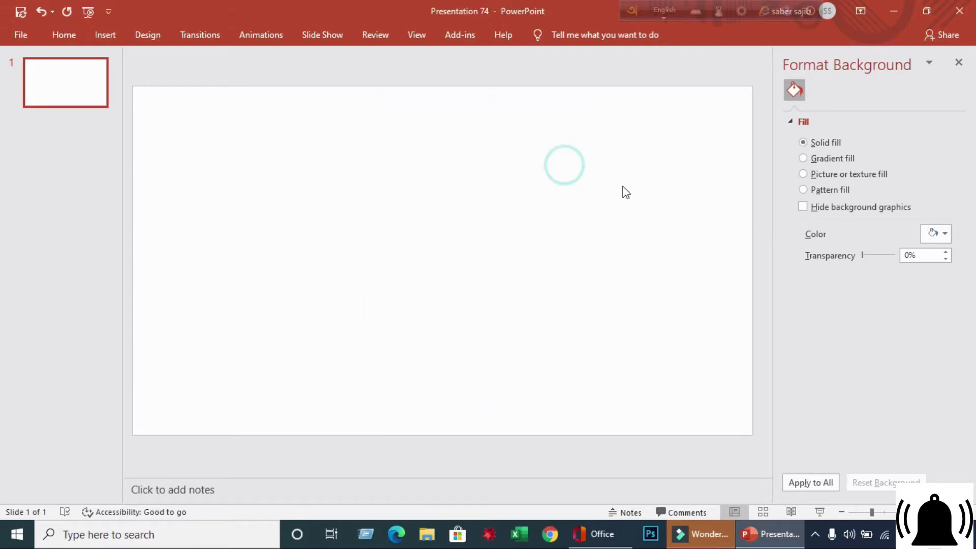
- Fill the slide background with the standard Green colour
{"action": "left_click", "coordinate": [945, 233]}
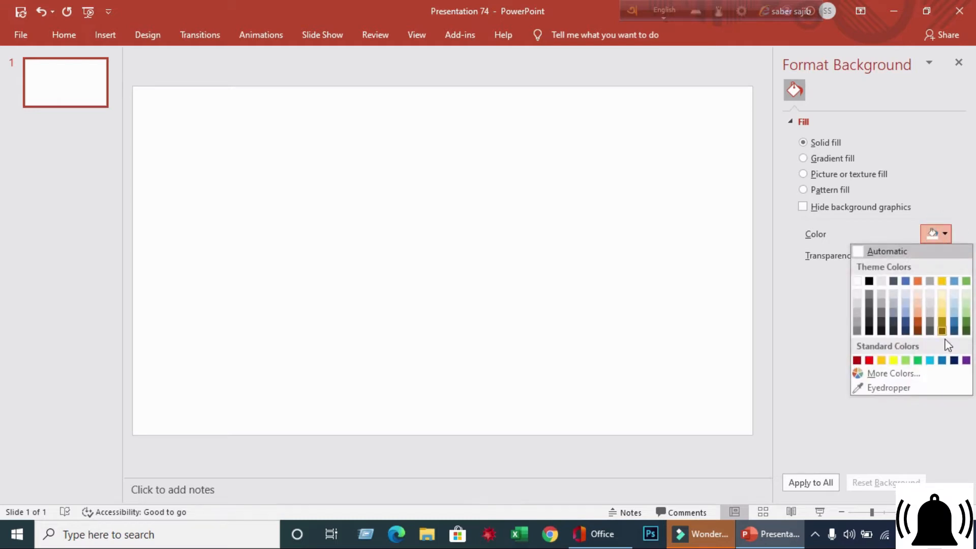
{"action": "left_click", "coordinate": [918, 359]}
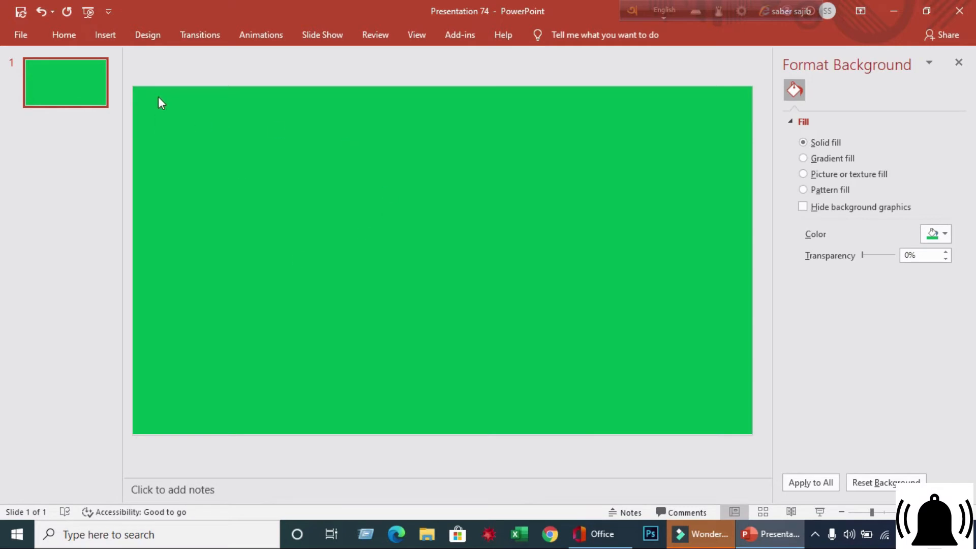
- Apply the Circuit theme to the presentation from the full themes gallery
{"action": "left_click", "coordinate": [153, 35]}
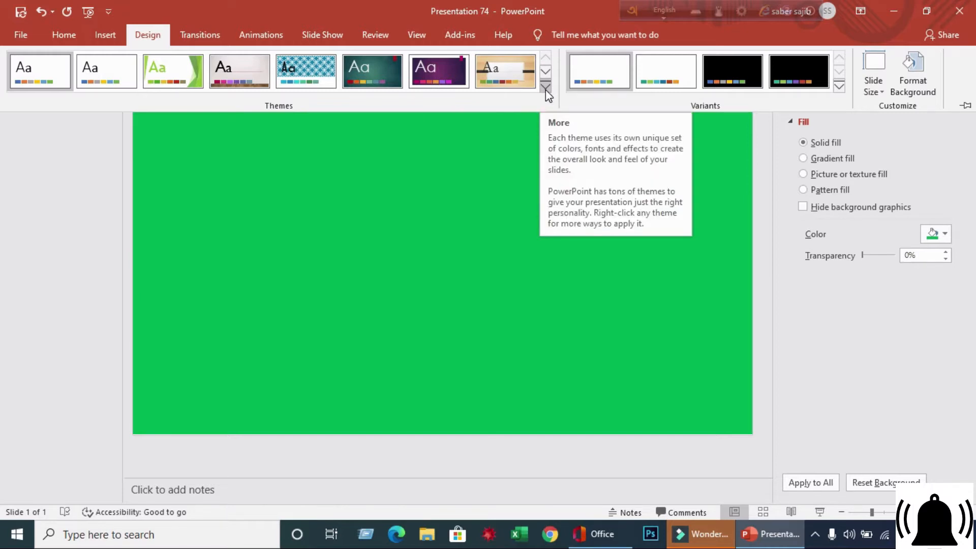
{"action": "left_click", "coordinate": [547, 88]}
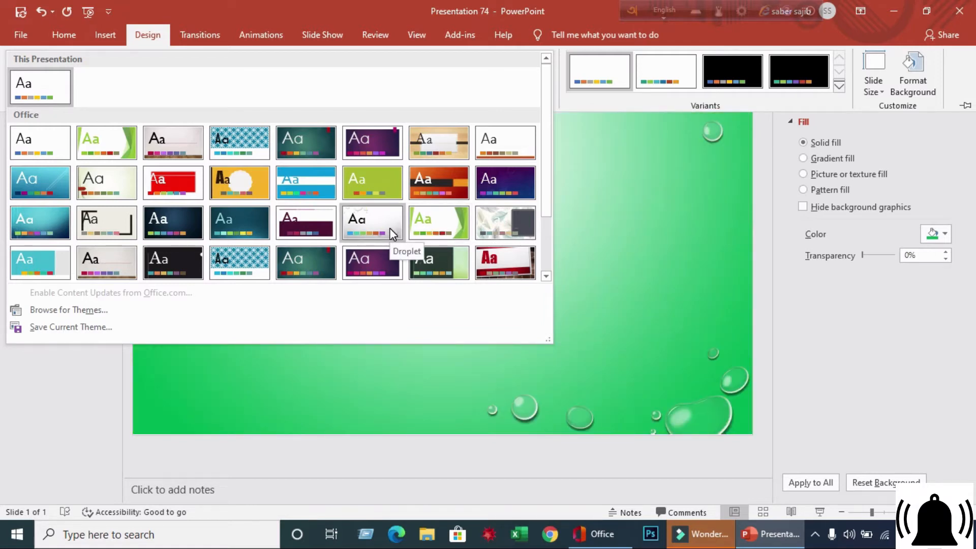
{"action": "left_click", "coordinate": [51, 221]}
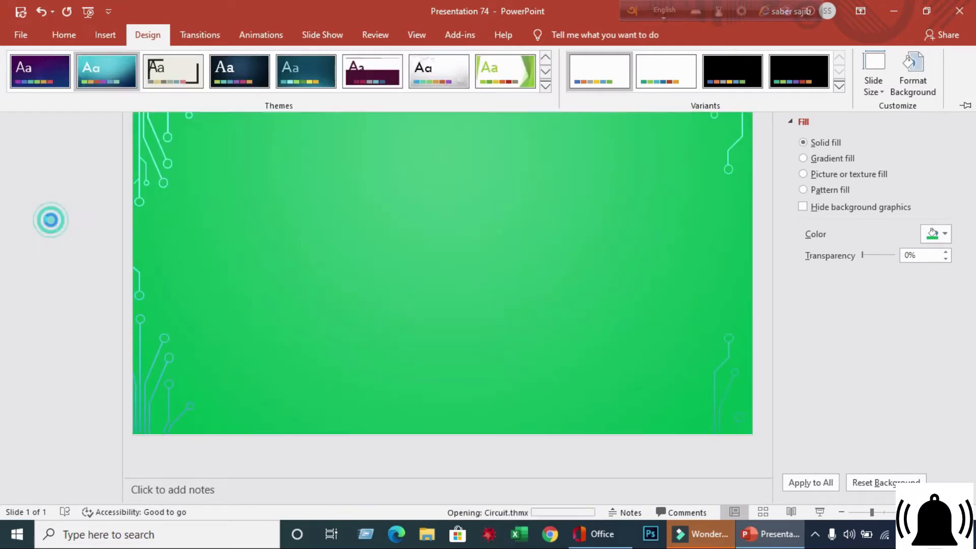
{"action": "left_click", "coordinate": [509, 232]}
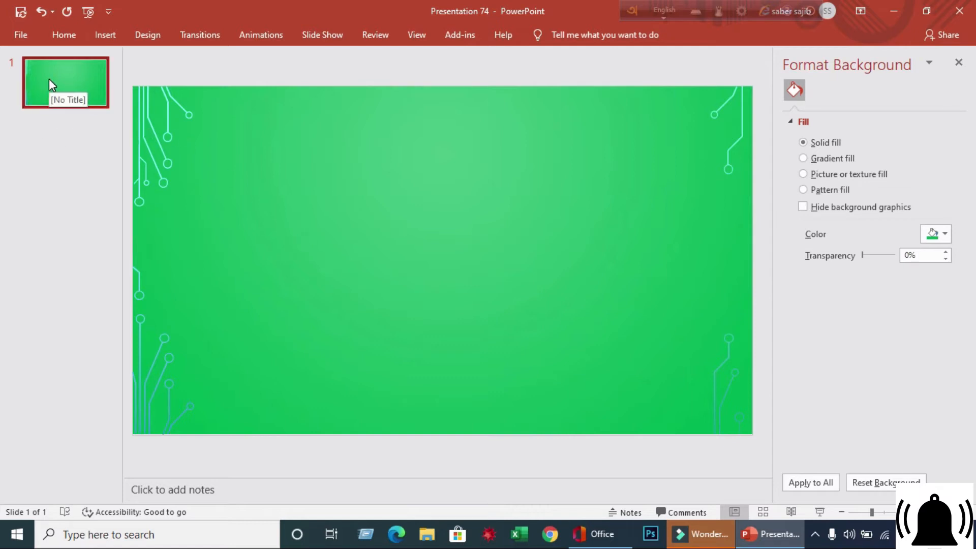
- Search Online Pictures for "YOUTUBE PHOTO"
{"action": "left_click", "coordinate": [113, 43]}
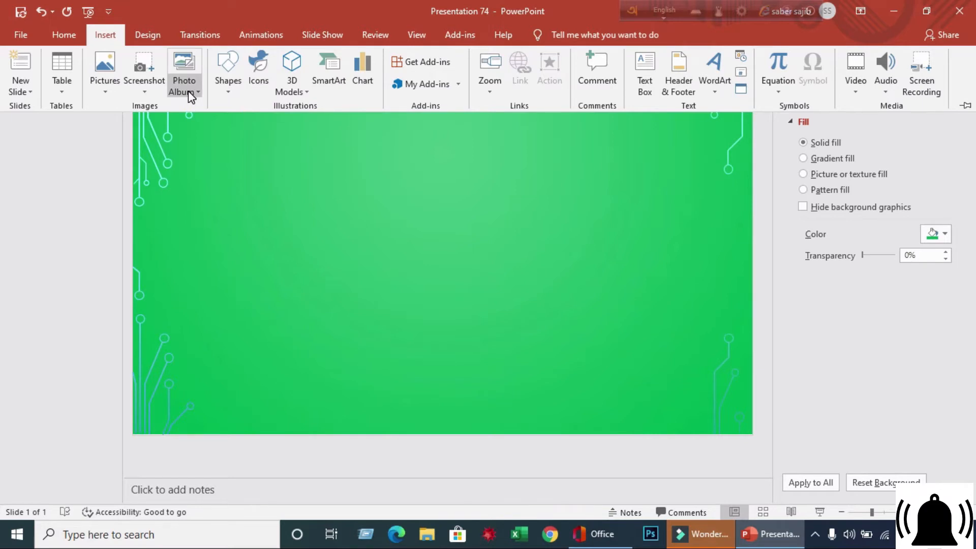
{"action": "left_click", "coordinate": [107, 90]}
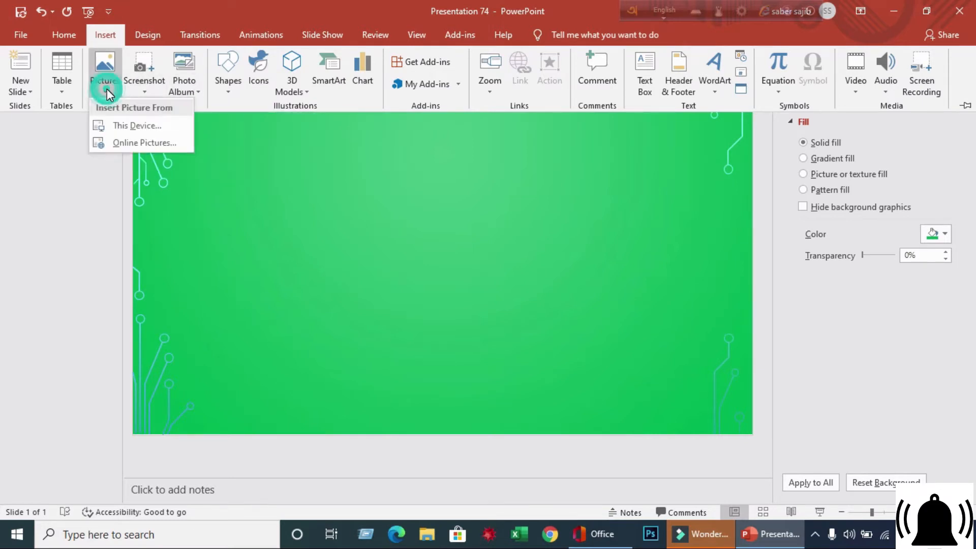
{"action": "left_click", "coordinate": [130, 142]}
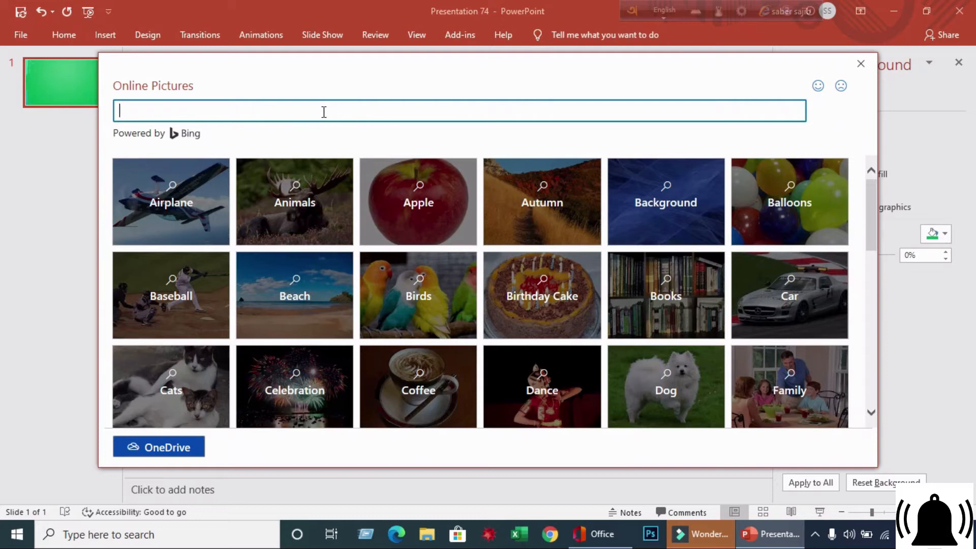
{"action": "left_click", "coordinate": [320, 108]}
{"action": "type", "text": "YOUTUBE PHOTO"}
{"action": "key", "text": "Return"}
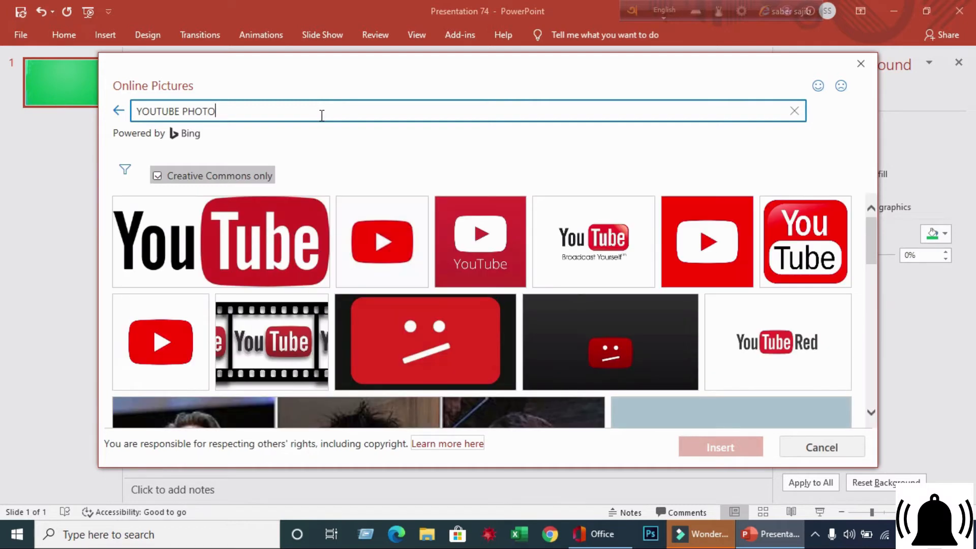
- Insert the large red-and-black YouTube wordmark image from the search results
{"action": "scroll", "coordinate": [481, 267], "scroll_direction": "down", "scroll_amount": 10}
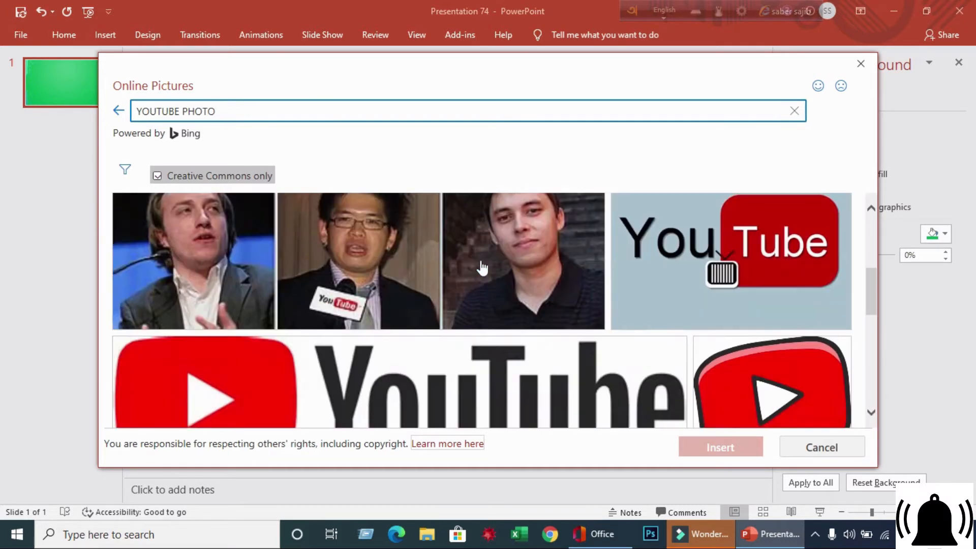
{"action": "scroll", "coordinate": [458, 276], "scroll_direction": "up", "scroll_amount": 10}
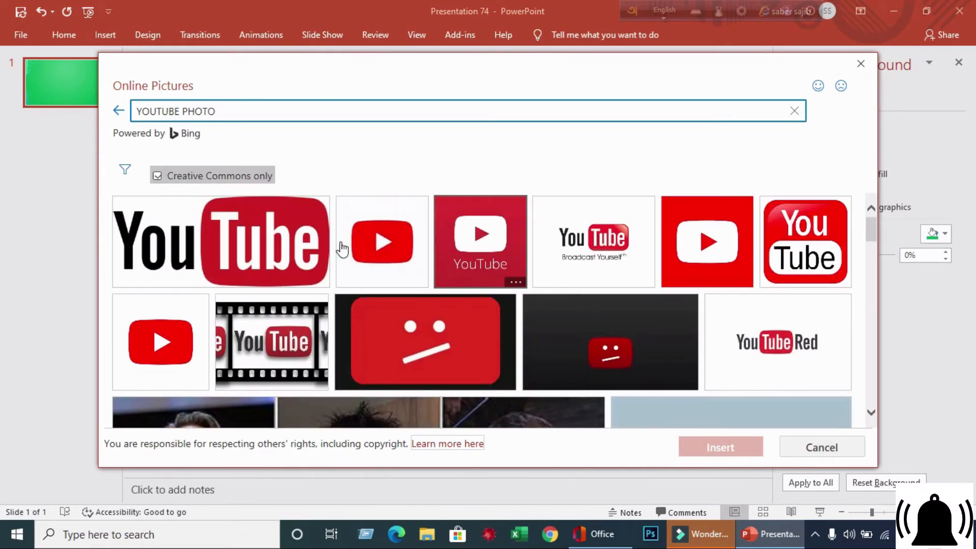
{"action": "left_click", "coordinate": [239, 261]}
{"action": "left_click", "coordinate": [721, 447]}
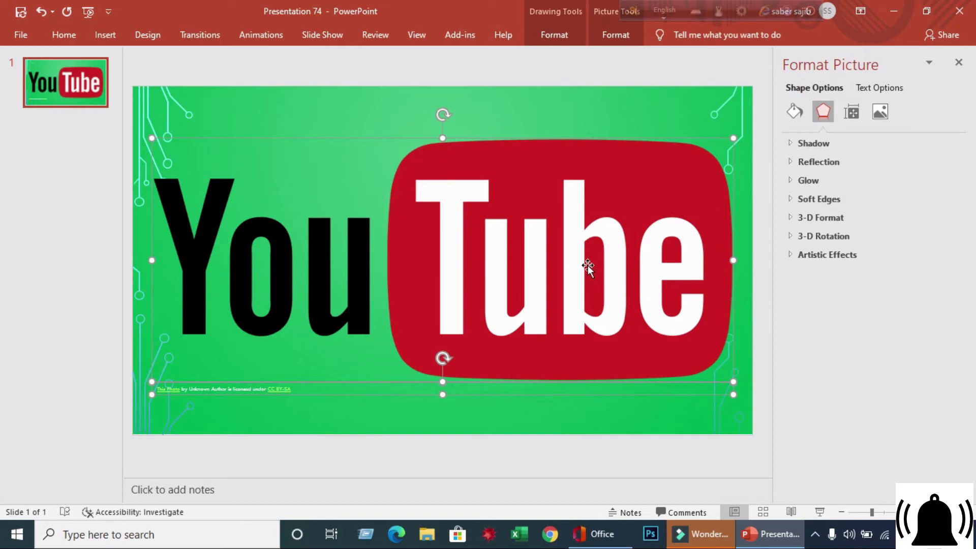
- Shrink the YouTube logo and move it to the upper-left part of the slide
{"action": "left_click_drag", "start_coordinate": [733, 138], "coordinate": [556, 253]}
{"action": "left_click_drag", "start_coordinate": [420, 283], "coordinate": [446, 185]}
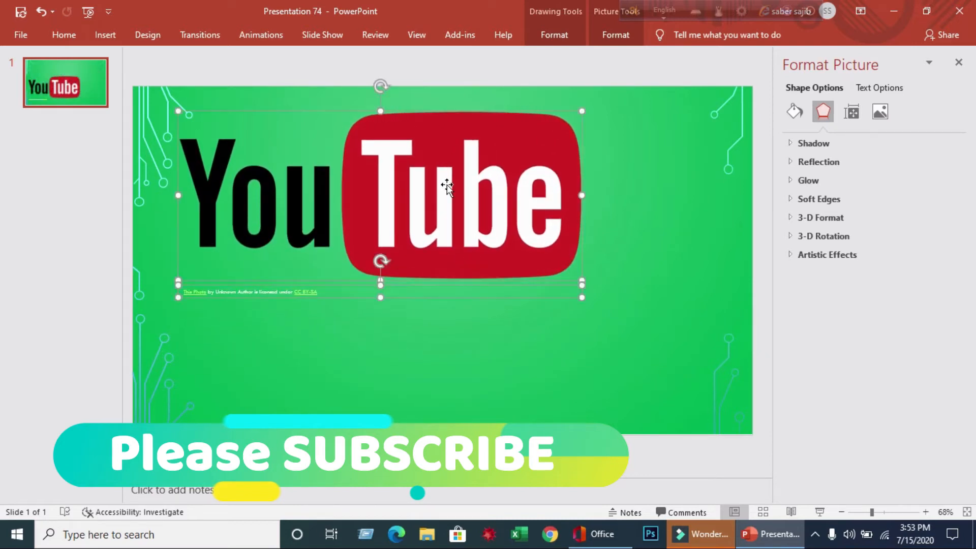
{"action": "left_click_drag", "start_coordinate": [582, 111], "coordinate": [568, 142]}
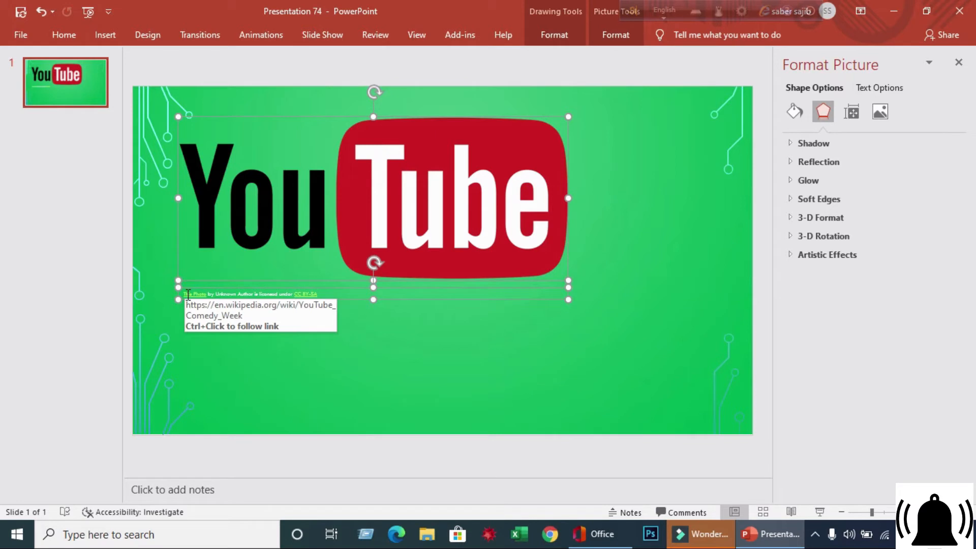
- Delete the attribution caption text below the logo
{"action": "left_click_drag", "start_coordinate": [188, 295], "coordinate": [327, 299]}
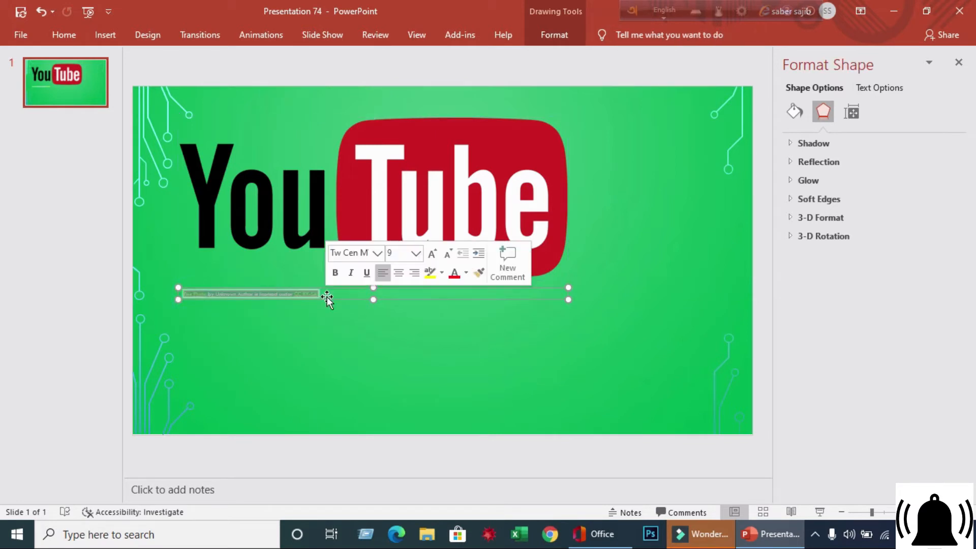
{"action": "key", "text": "Delete"}
{"action": "left_click", "coordinate": [379, 328]}
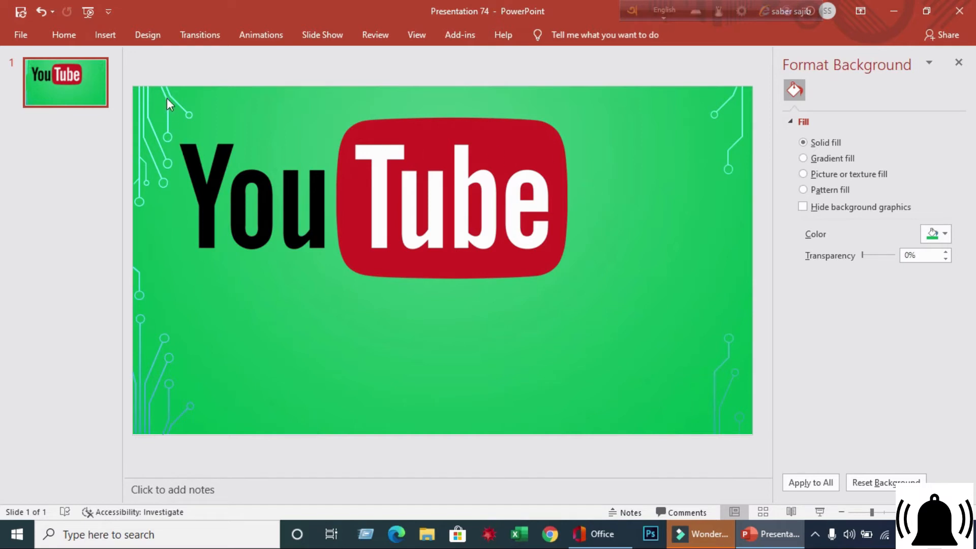
- Insert a text box to the right of the logo and enter "Thumbnail"
{"action": "left_click", "coordinate": [112, 40]}
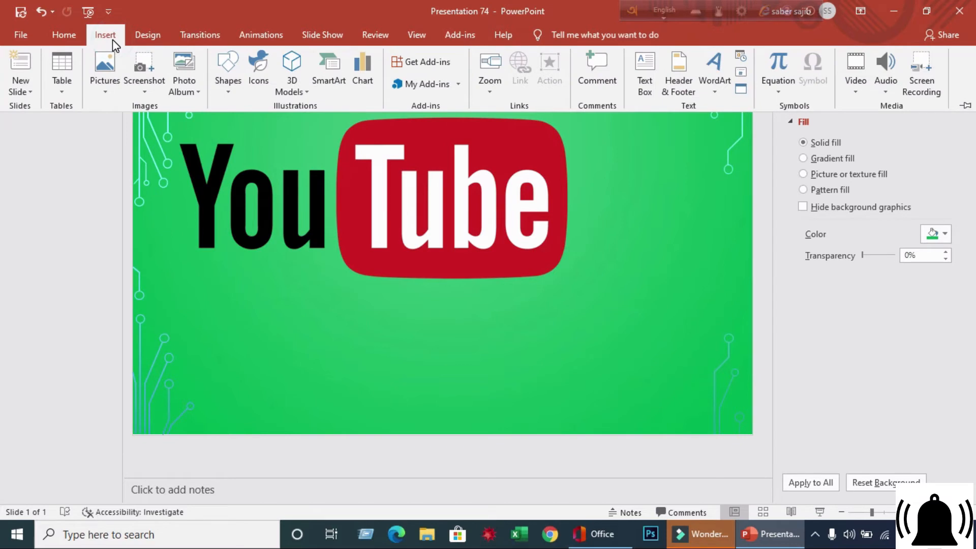
{"action": "left_click", "coordinate": [647, 86]}
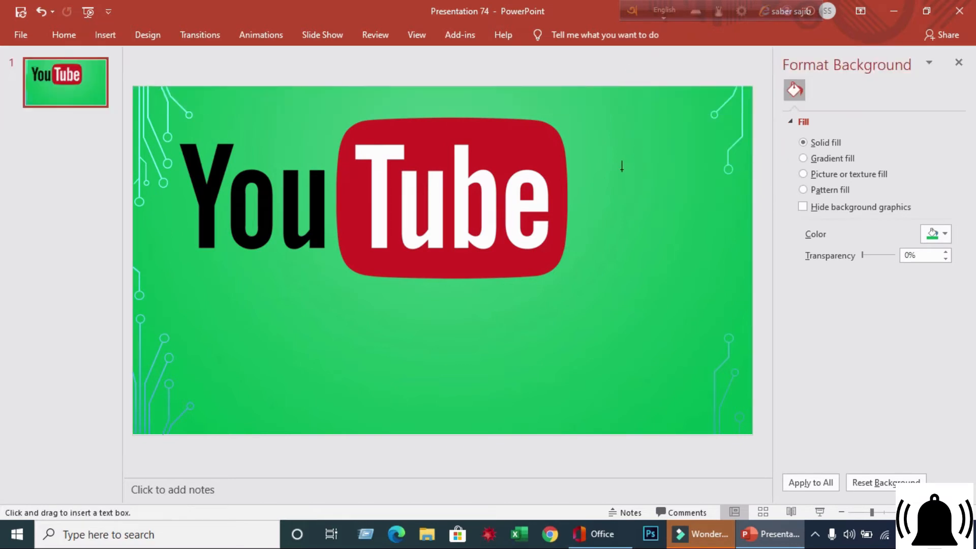
{"action": "left_click", "coordinate": [587, 198]}
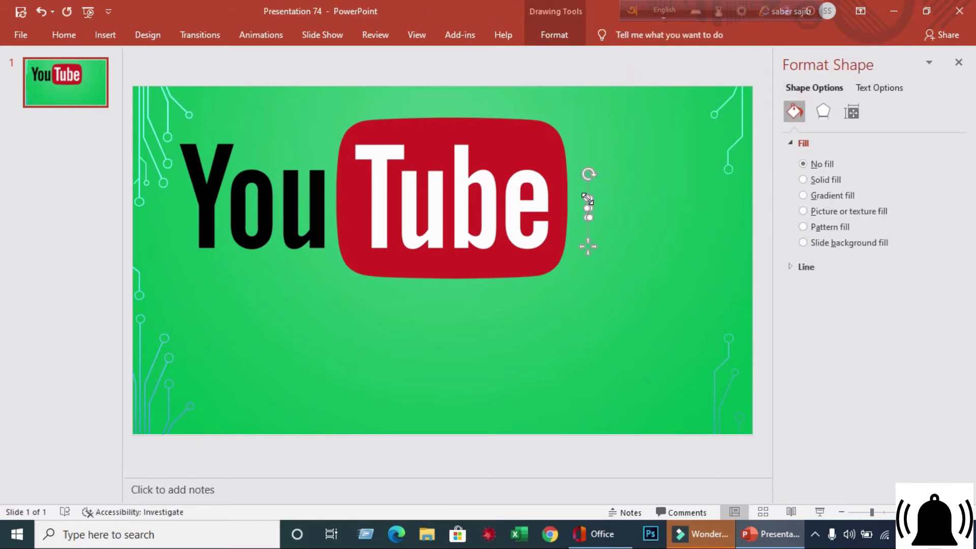
{"action": "left_click_drag", "start_coordinate": [589, 206], "coordinate": [602, 208]}
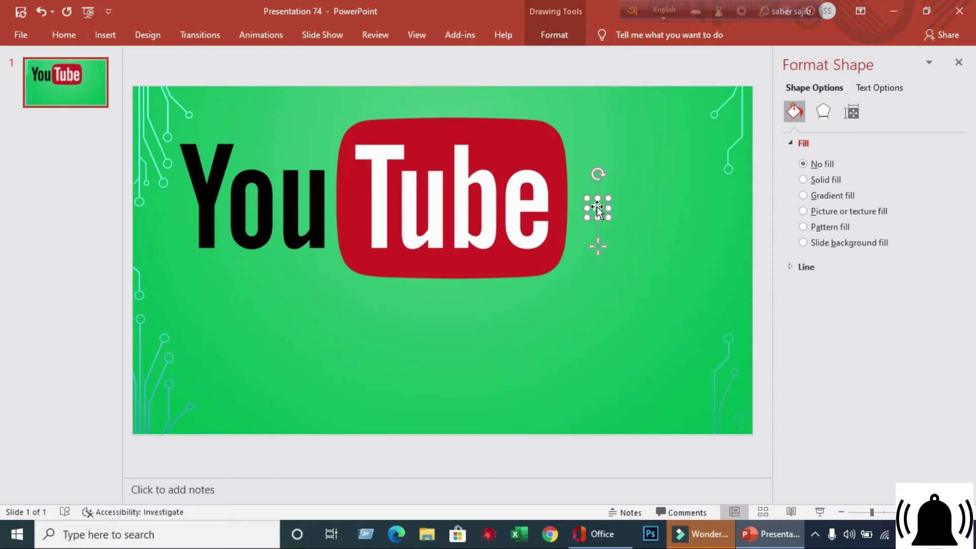
{"action": "type", "text": "u"}
{"action": "type", "text": "mbnail"}
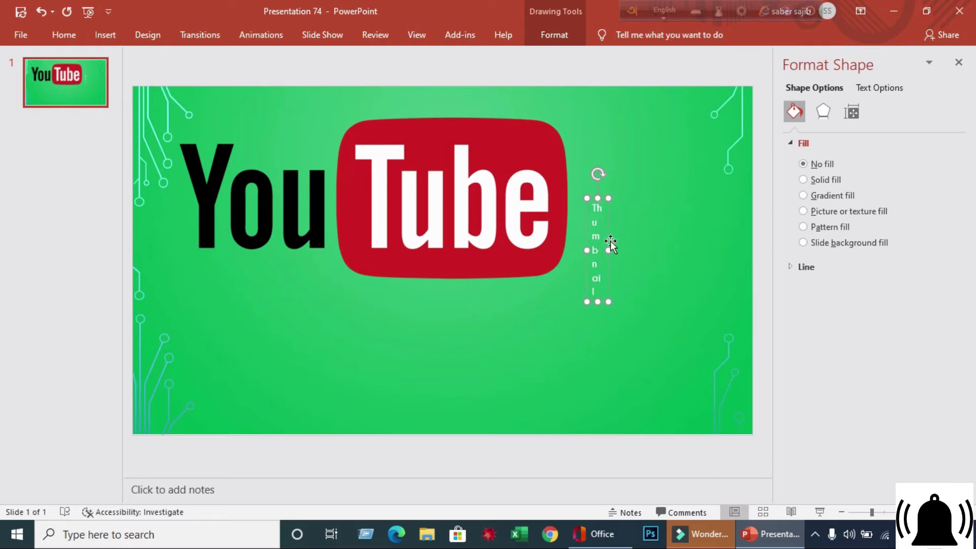
- Widen the "Thumbnail" text box so the word sits on one line beside the logo
{"action": "left_click_drag", "start_coordinate": [608, 250], "coordinate": [751, 208]}
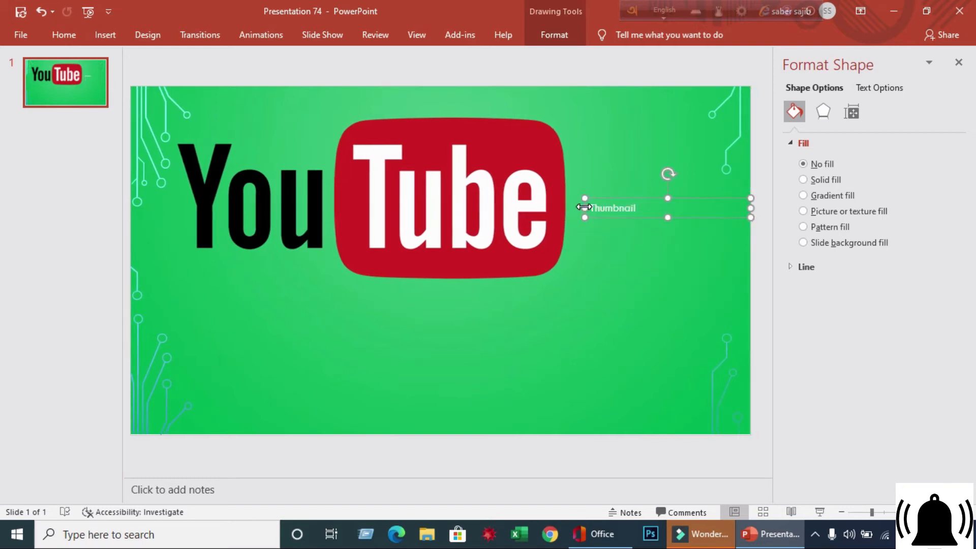
{"action": "left_click_drag", "start_coordinate": [584, 207], "coordinate": [575, 207]}
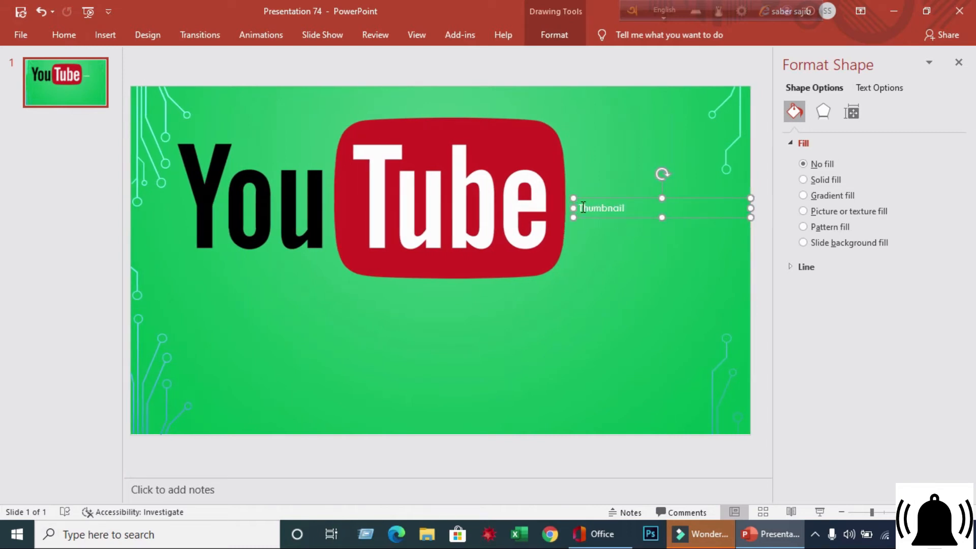
- Set the "Thumbnail" text to font size 60
{"action": "left_click_drag", "start_coordinate": [579, 207], "coordinate": [630, 210]}
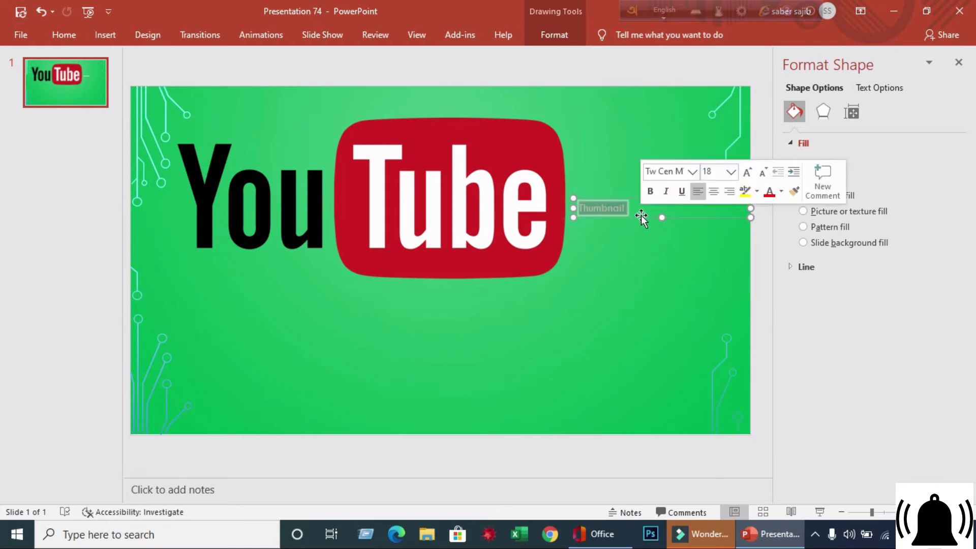
{"action": "left_click", "coordinate": [730, 173]}
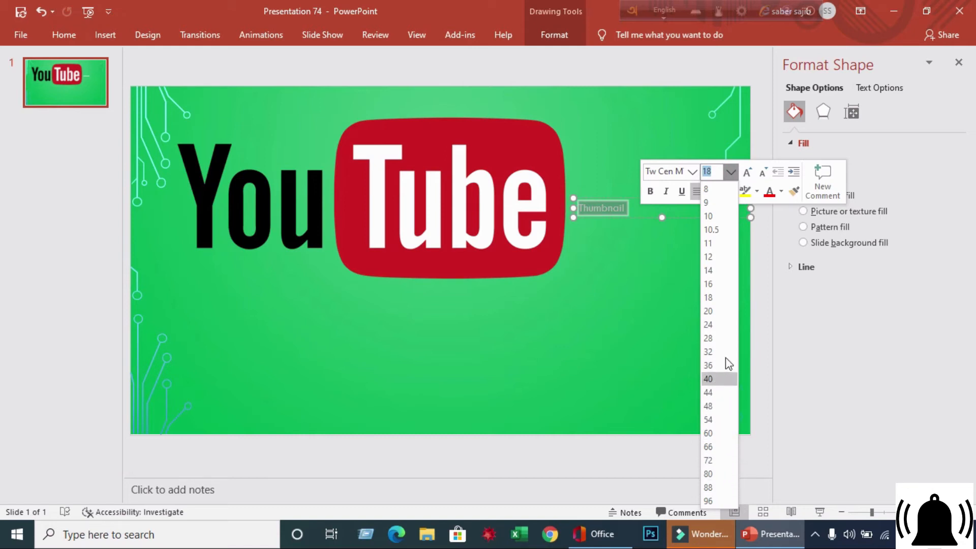
{"action": "left_click", "coordinate": [732, 171]}
{"action": "left_click", "coordinate": [731, 172]}
{"action": "left_click", "coordinate": [709, 391]}
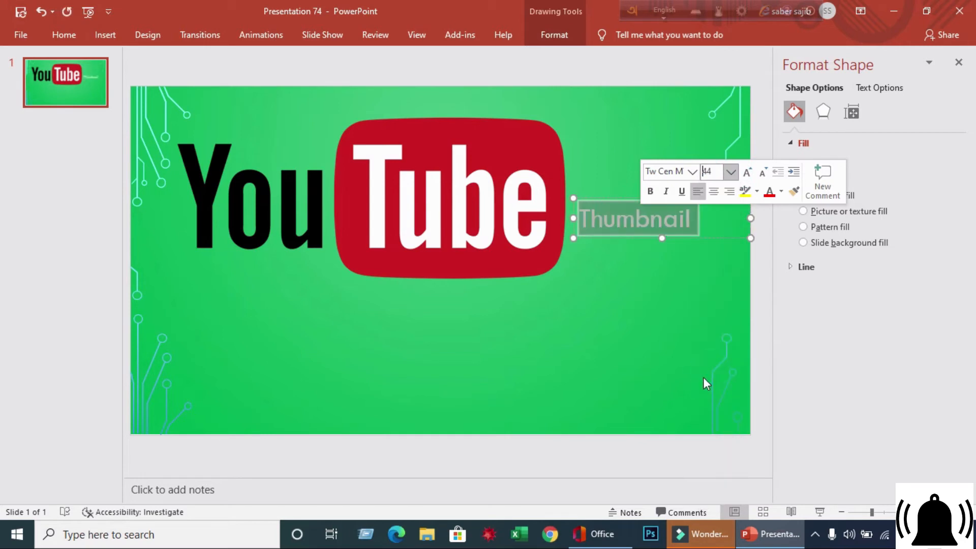
{"action": "left_click", "coordinate": [731, 172]}
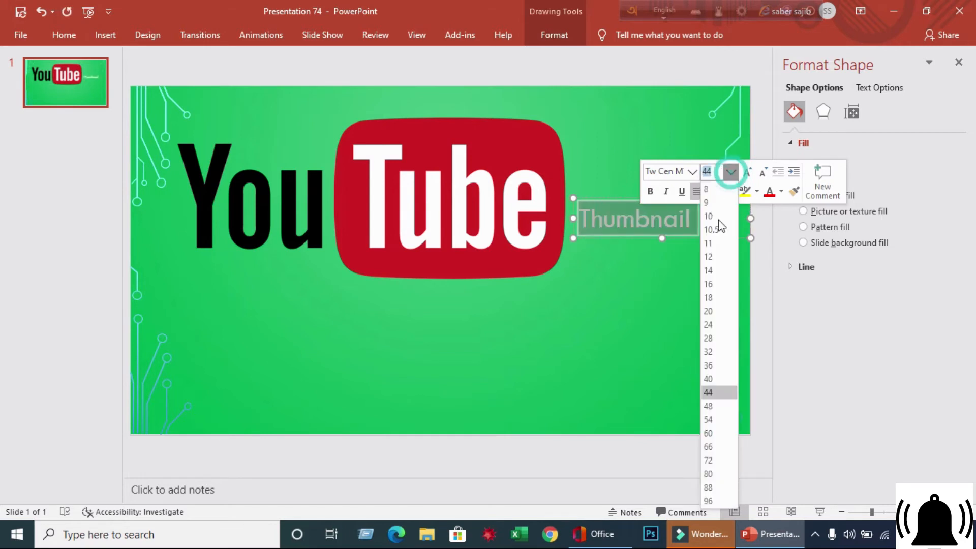
{"action": "left_click", "coordinate": [712, 434]}
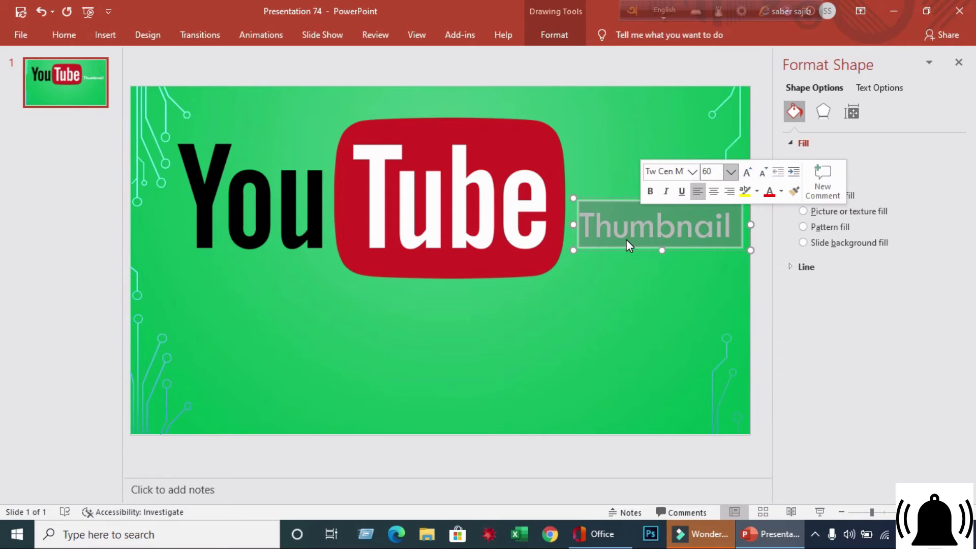
- Color the "Thumbnail" text Dark Blue, Background 2, Darker 50% and give it a yellow highlight
{"action": "left_click", "coordinate": [781, 196]}
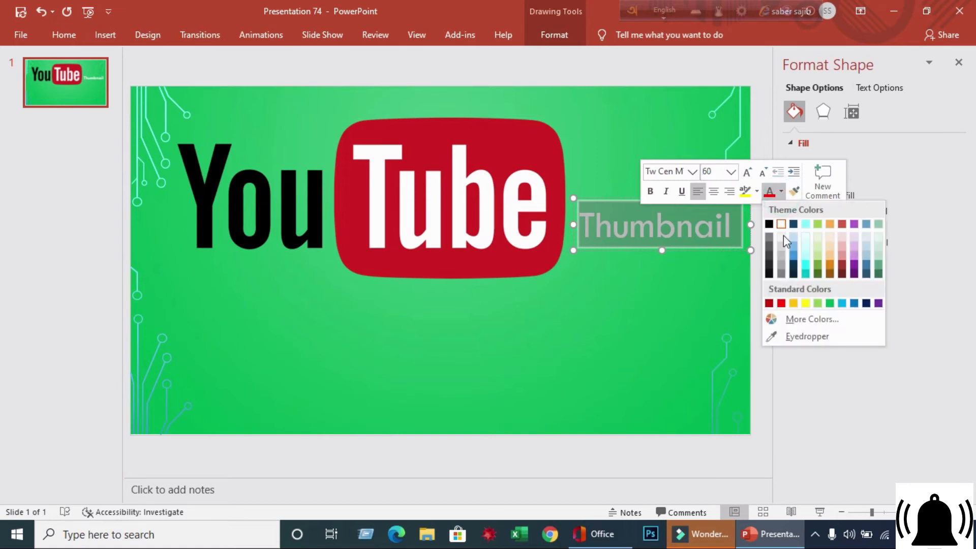
{"action": "left_click", "coordinate": [796, 275]}
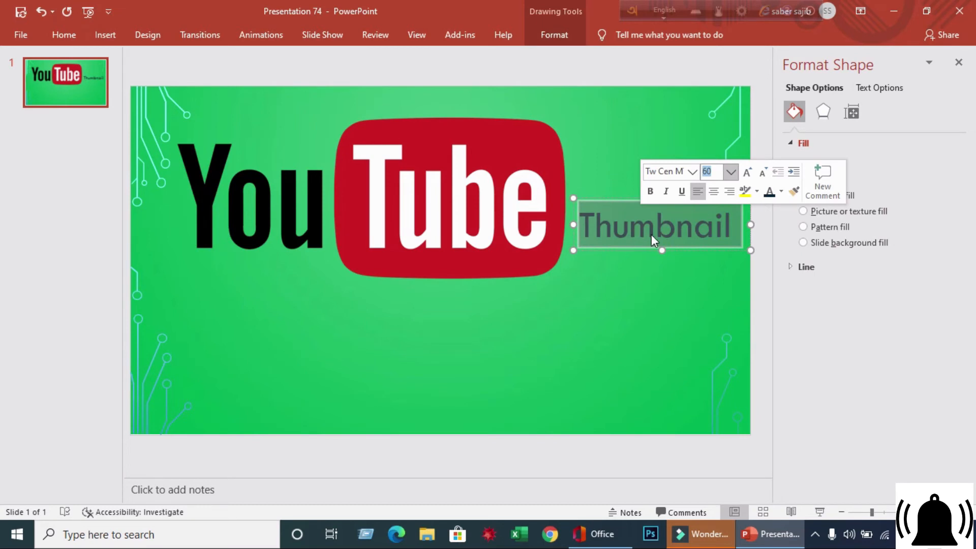
{"action": "left_click", "coordinate": [756, 192]}
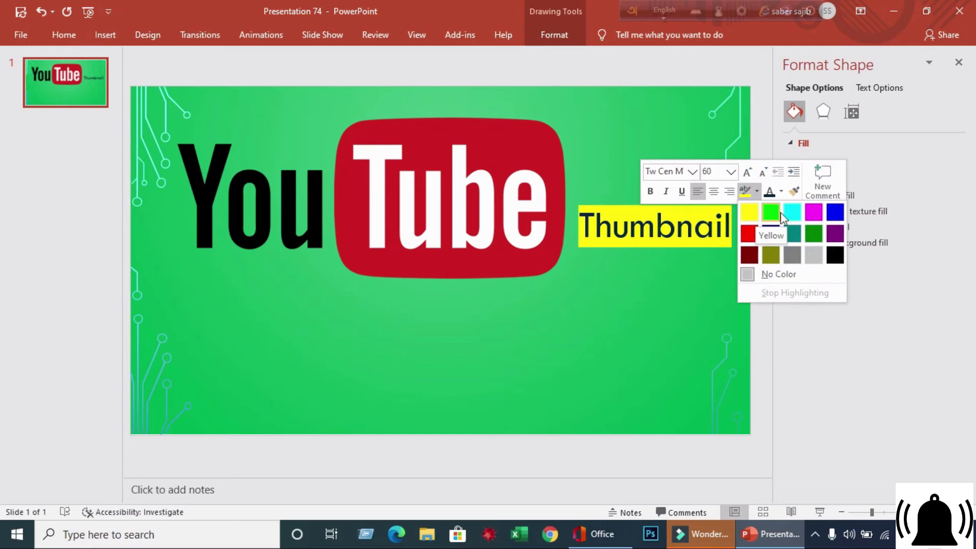
{"action": "left_click", "coordinate": [748, 214]}
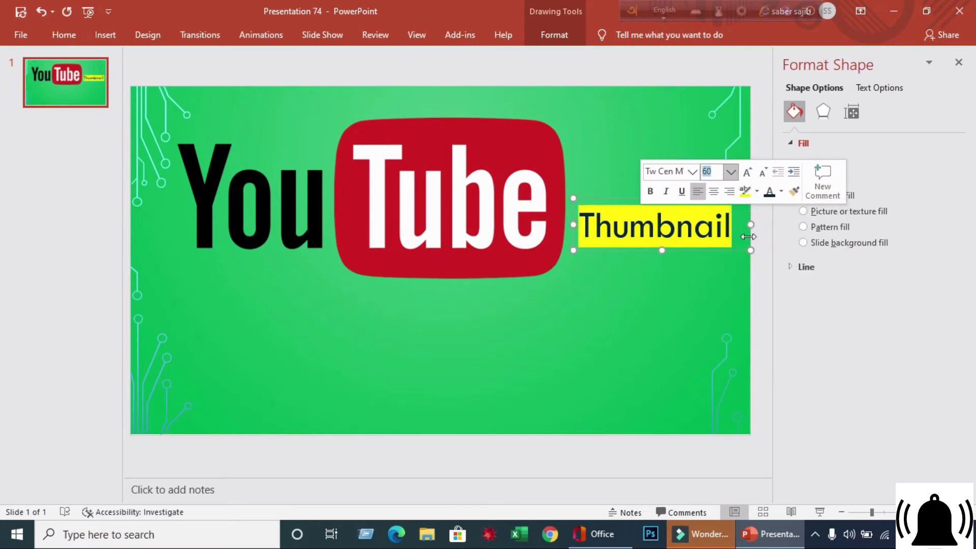
{"action": "left_click", "coordinate": [671, 339]}
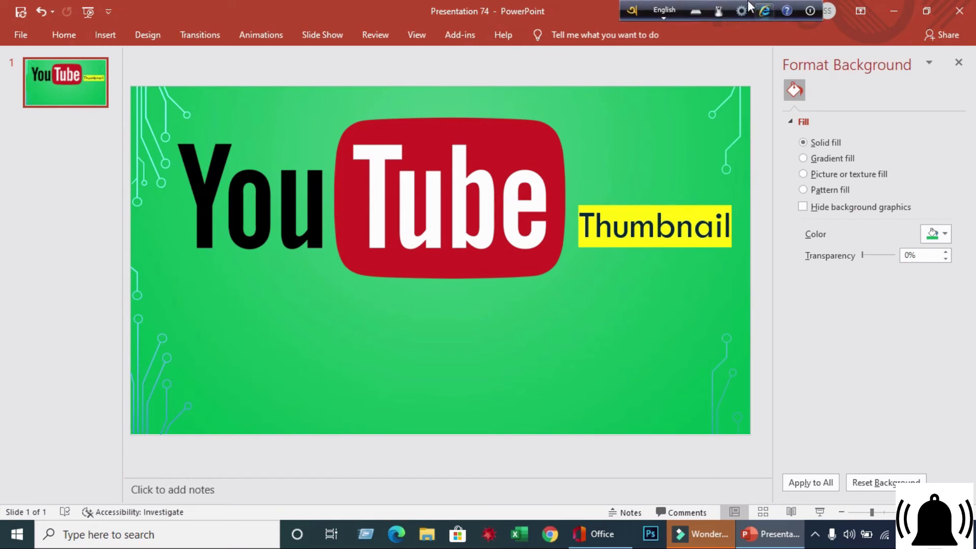
- Switch the keyboard to Bangla, insert a text box below the logo and enter "পাওয়ার পয়েন্ট দিয়ে"
{"action": "left_click", "coordinate": [661, 8]}
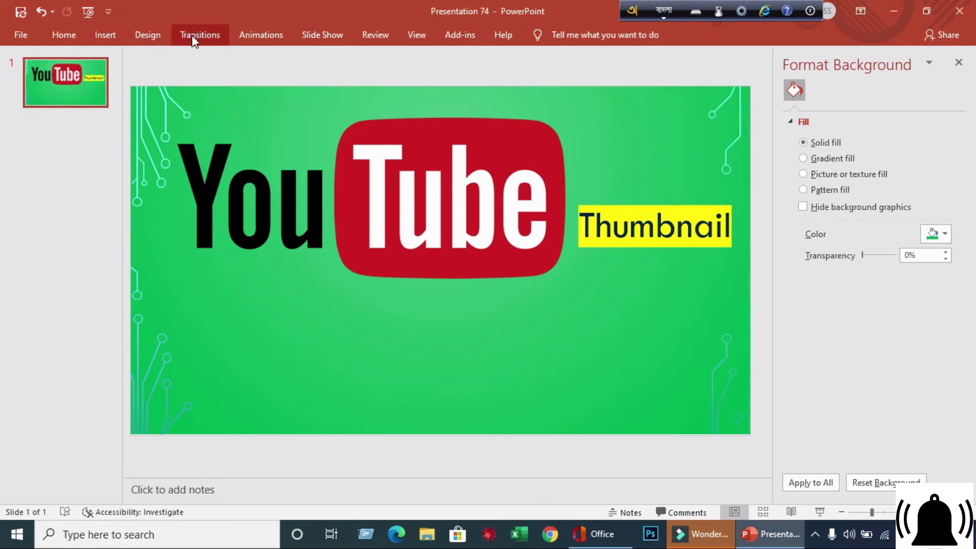
{"action": "left_click", "coordinate": [117, 43]}
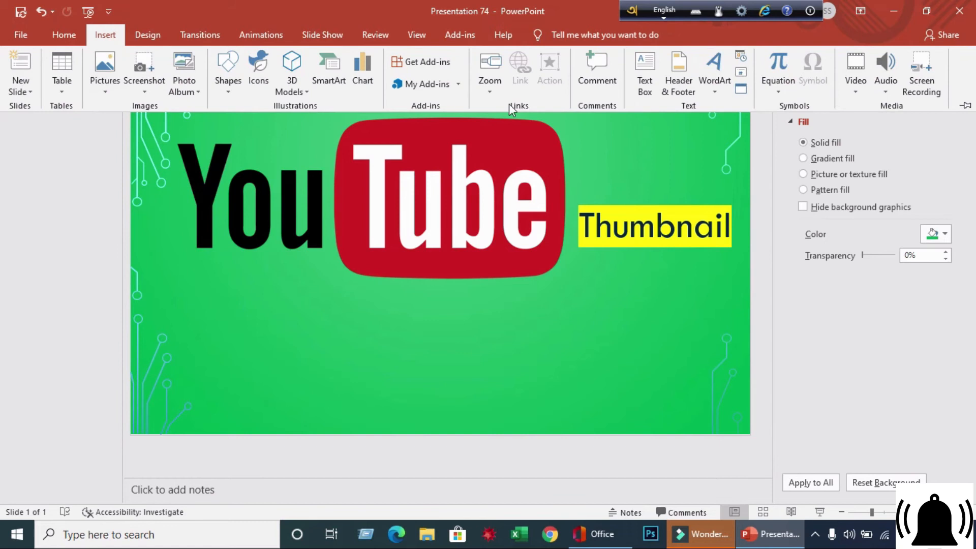
{"action": "left_click", "coordinate": [650, 93]}
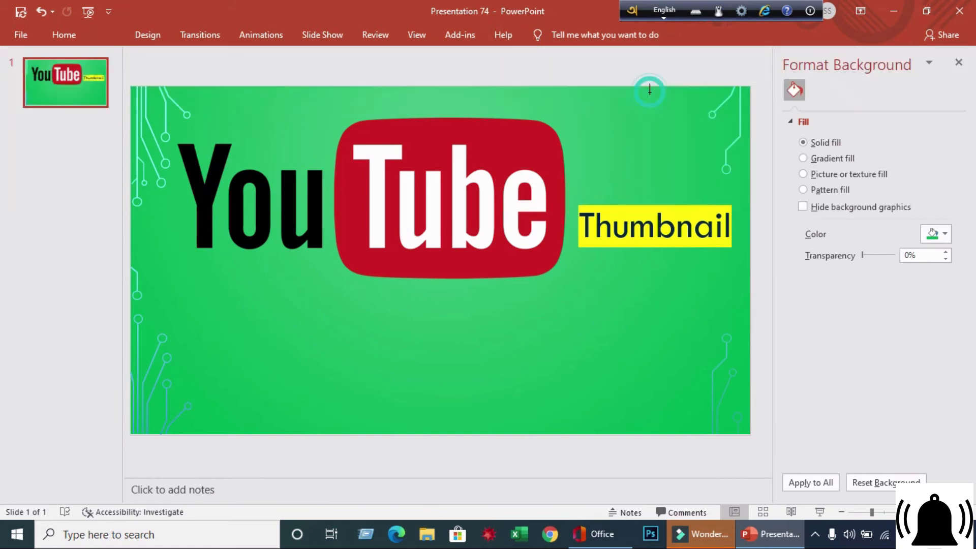
{"action": "left_click", "coordinate": [251, 327]}
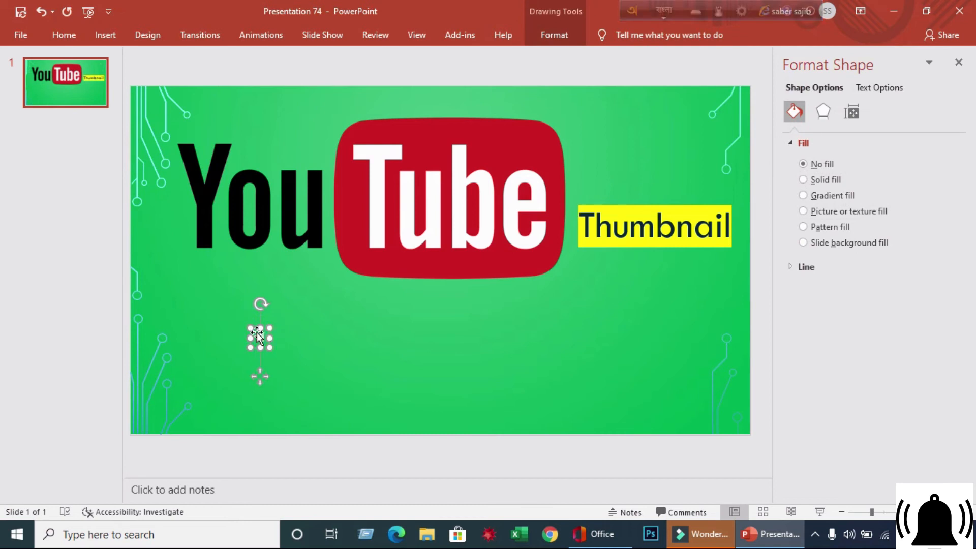
{"action": "type", "text": "ও"}
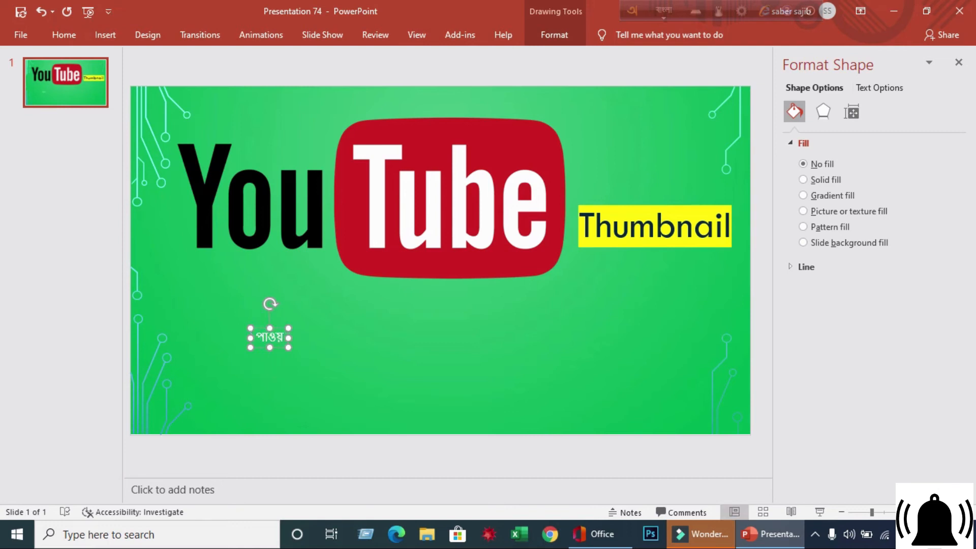
{"action": "type", "text": "য়ার"}
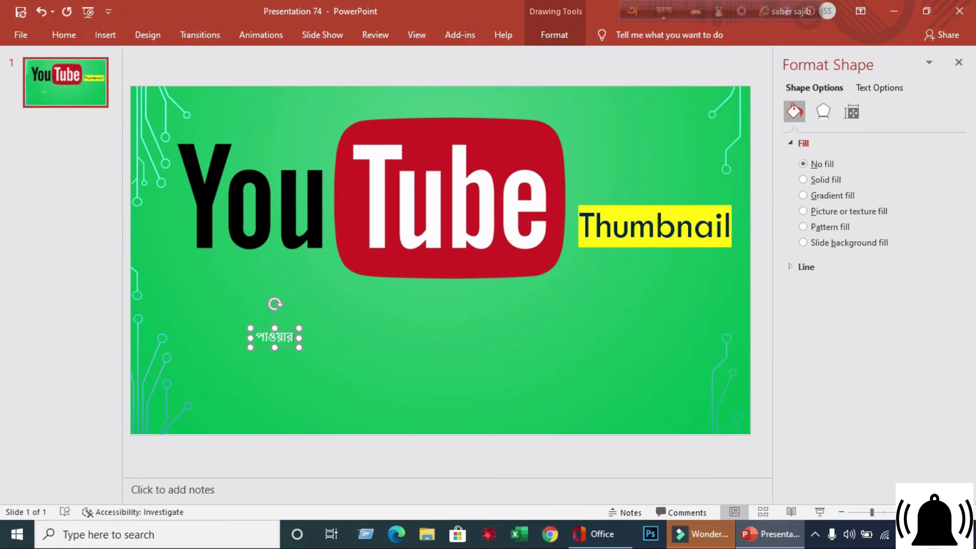
{"action": "type", "text": " প"}
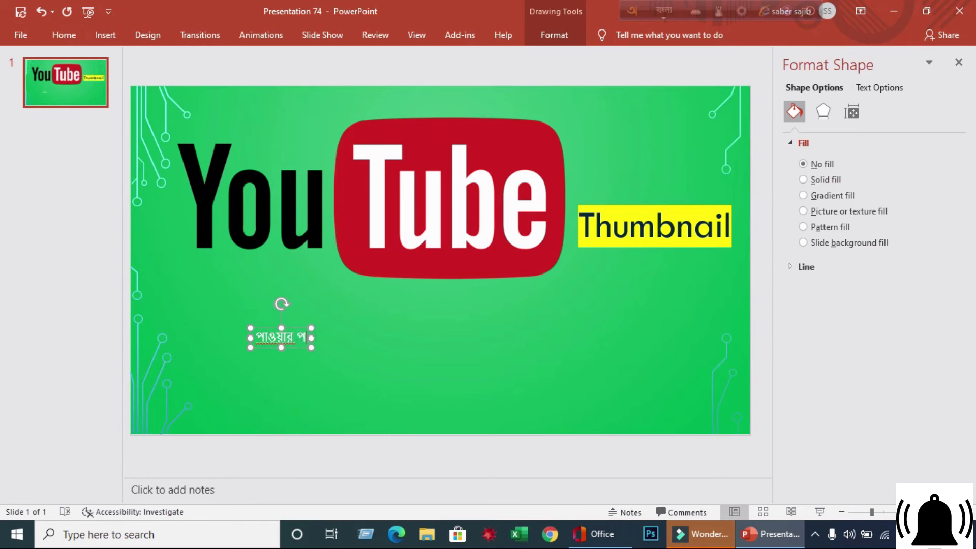
{"action": "type", "text": "য়"}
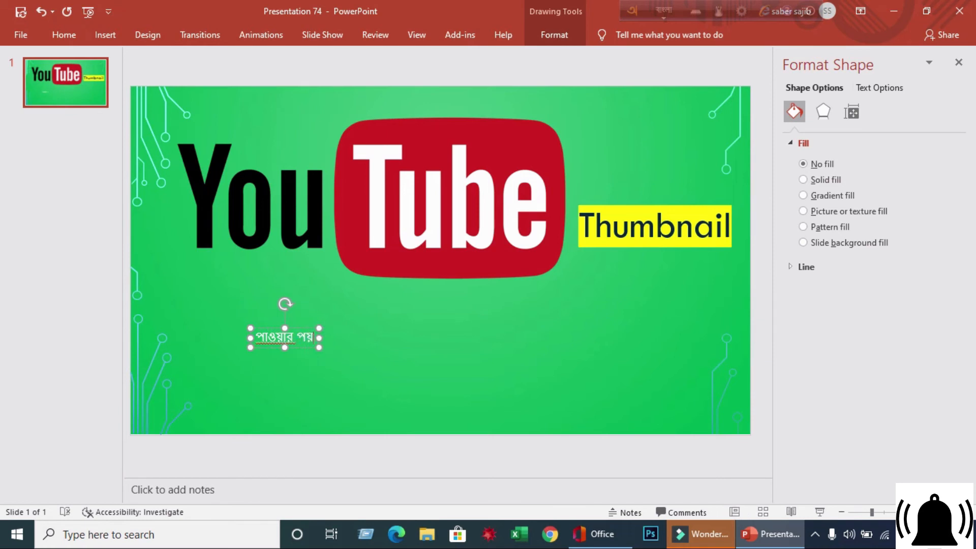
{"action": "type", "text": "ে"}
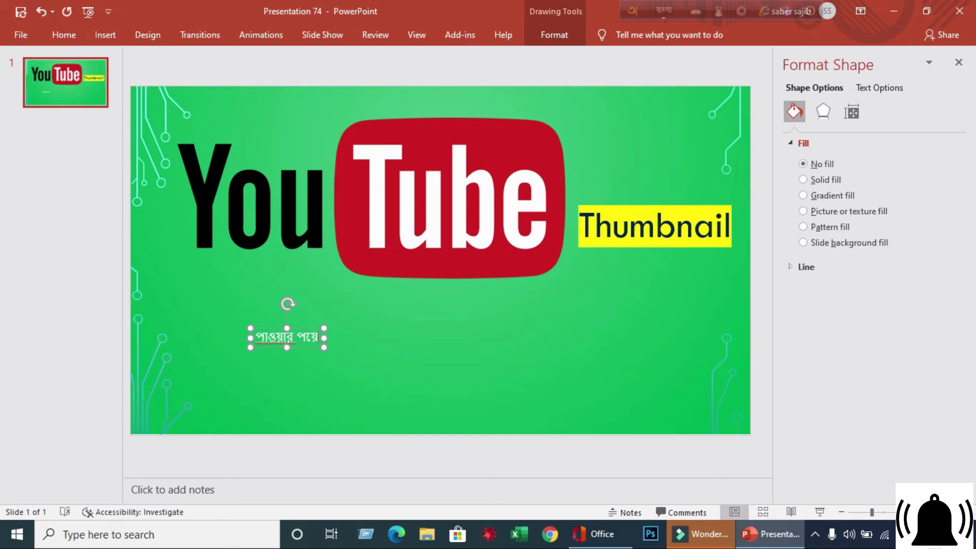
{"action": "type", "text": "ন্ট"}
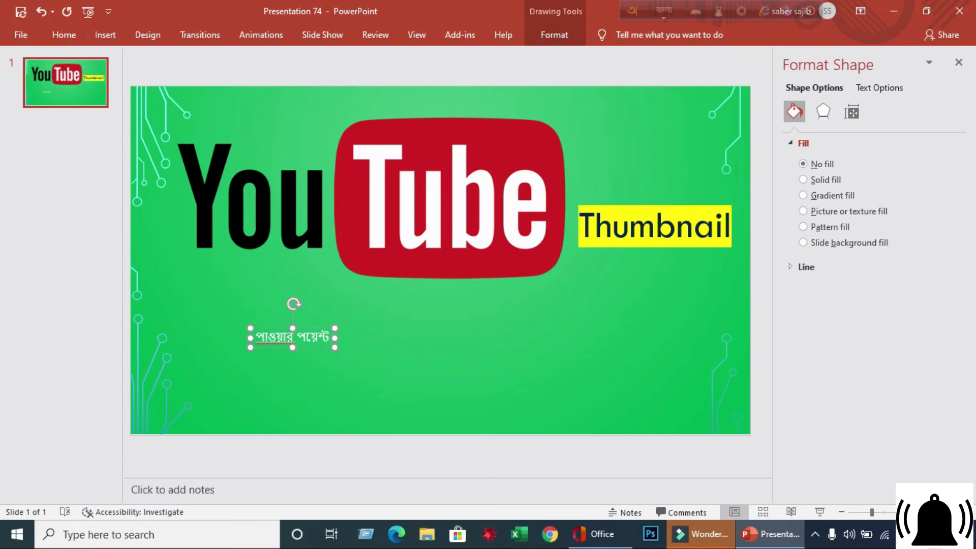
{"action": "type", "text": " দ"}
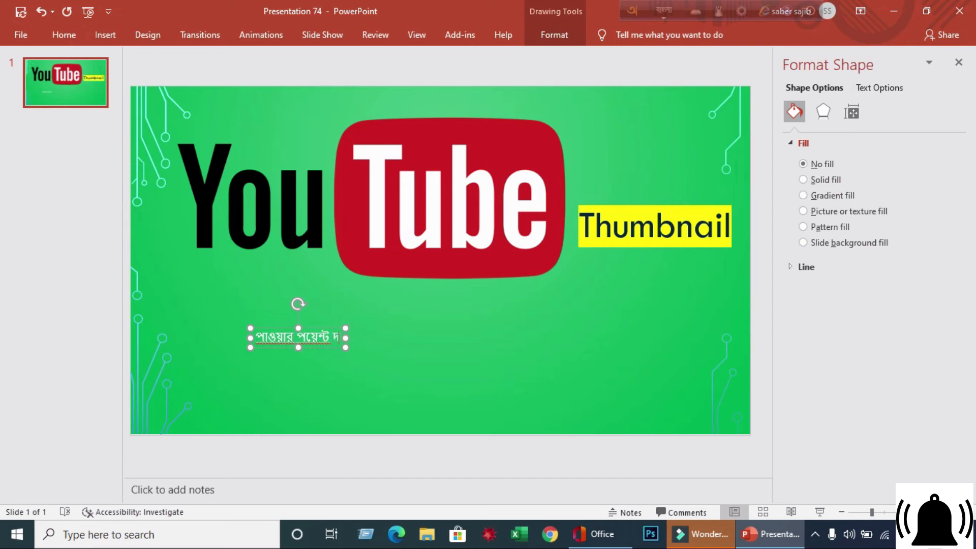
{"action": "type", "text": "িয়ে"}
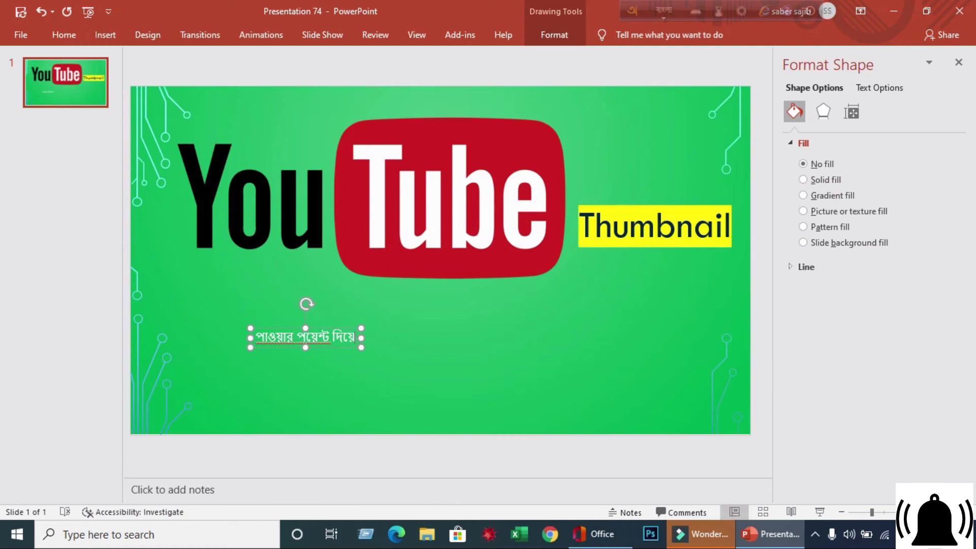
- Widen the Bengali text box and set its text to font size 72
{"action": "left_click_drag", "start_coordinate": [252, 347], "coordinate": [696, 338]}
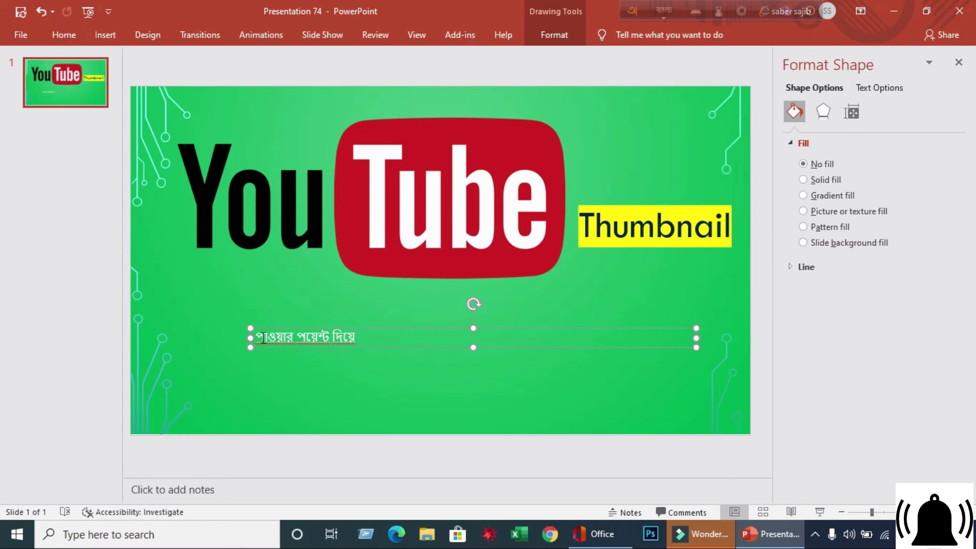
{"action": "left_click_drag", "start_coordinate": [256, 337], "coordinate": [361, 338]}
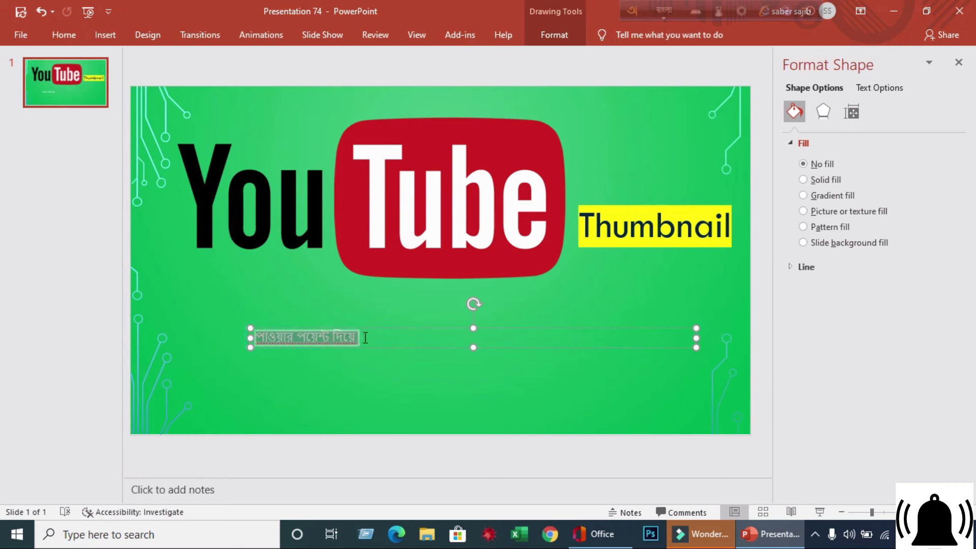
{"action": "left_click", "coordinate": [453, 294]}
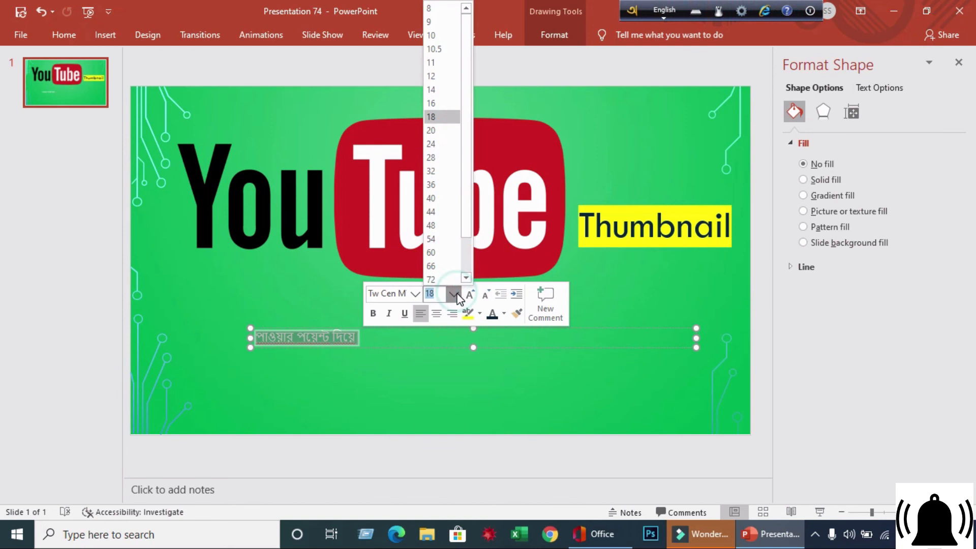
{"action": "left_click_drag", "start_coordinate": [465, 233], "coordinate": [466, 277]}
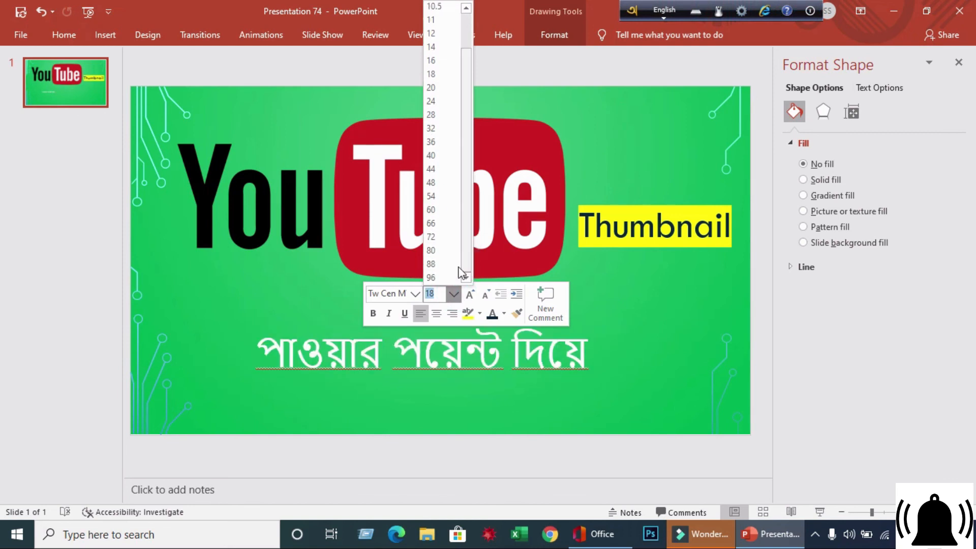
{"action": "left_click", "coordinate": [440, 238]}
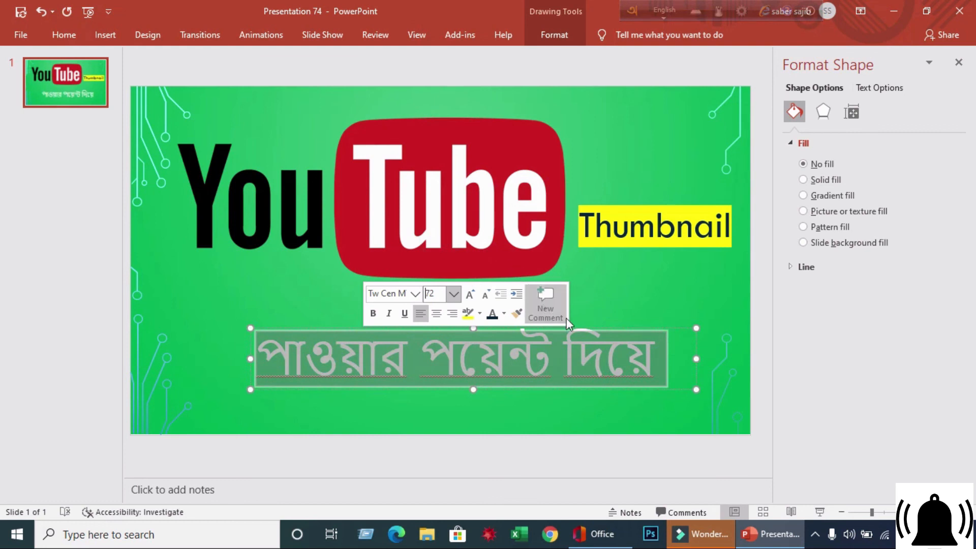
- Color the Bengali text red and move its text box up just below the YouTube logo
{"action": "left_click", "coordinate": [504, 313]}
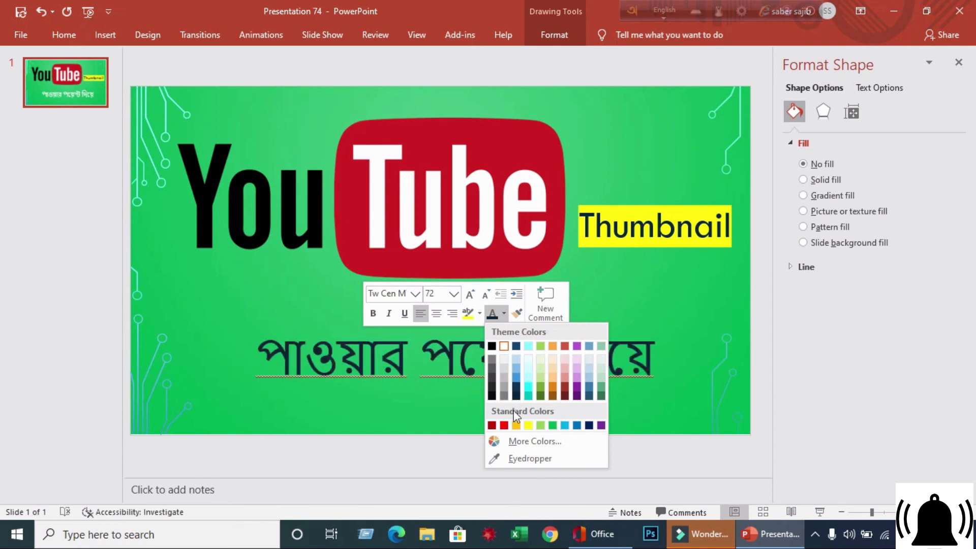
{"action": "left_click", "coordinate": [506, 425]}
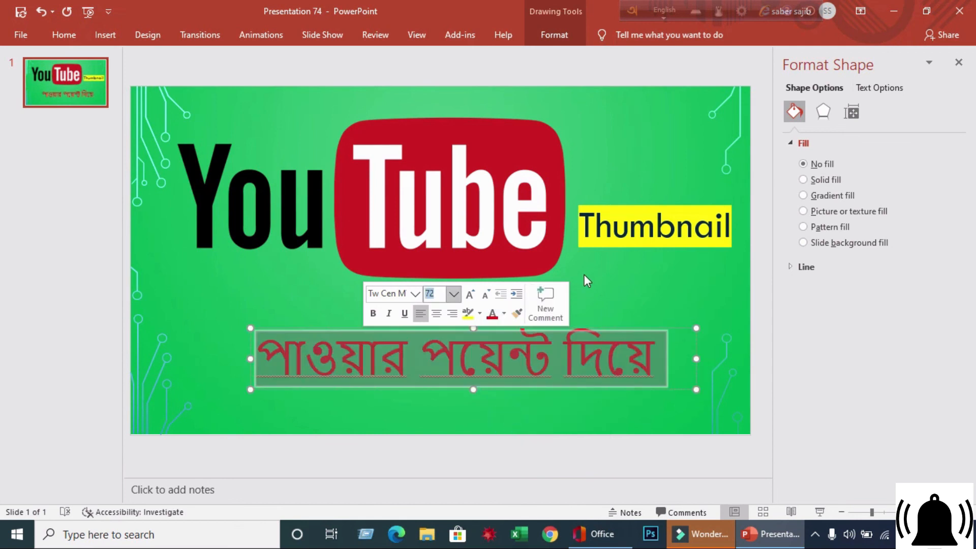
{"action": "left_click", "coordinate": [599, 296]}
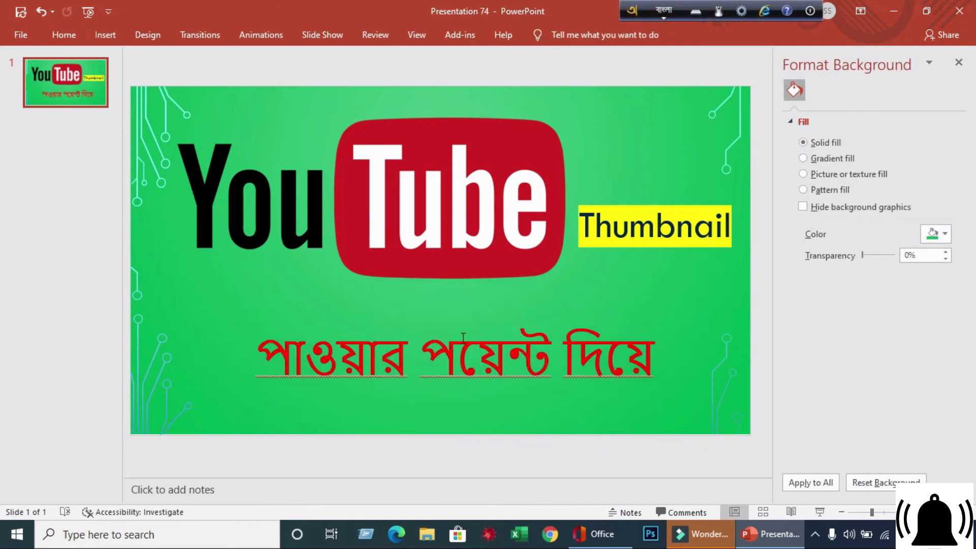
{"action": "left_click_drag", "start_coordinate": [436, 327], "coordinate": [430, 290]}
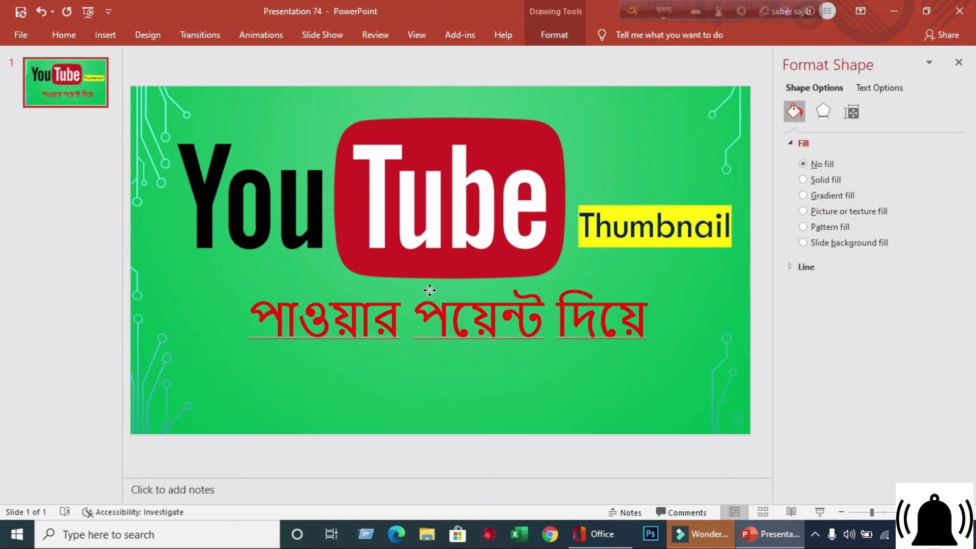
{"action": "left_click", "coordinate": [620, 143]}
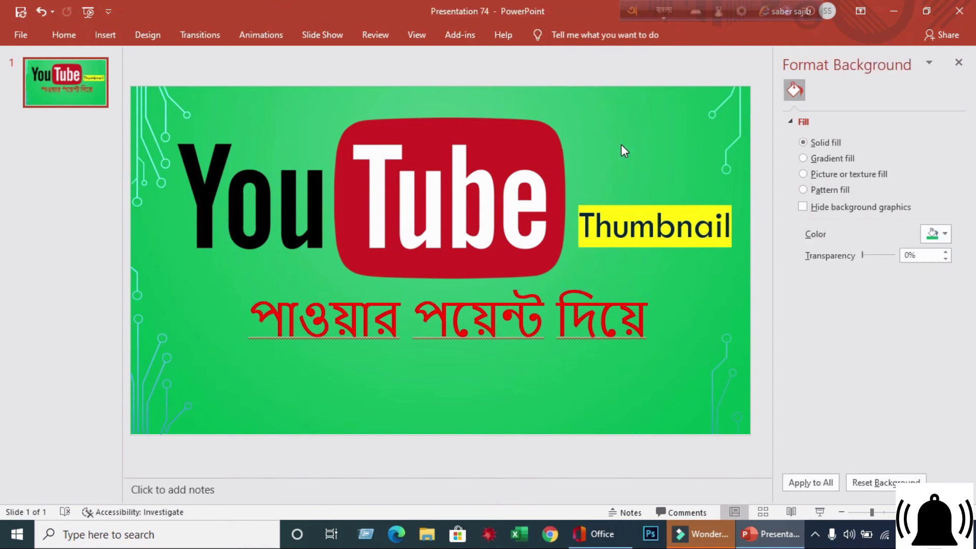